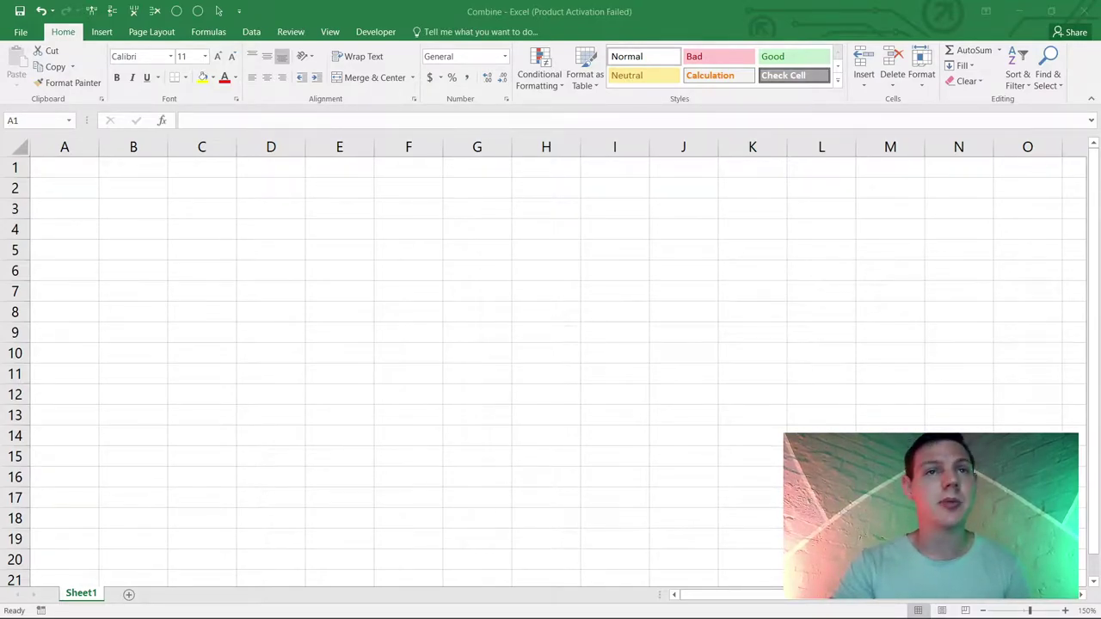
Step: Enter the headers Company and Amount in A1:B1 of Sheet1
left_click(79, 166)
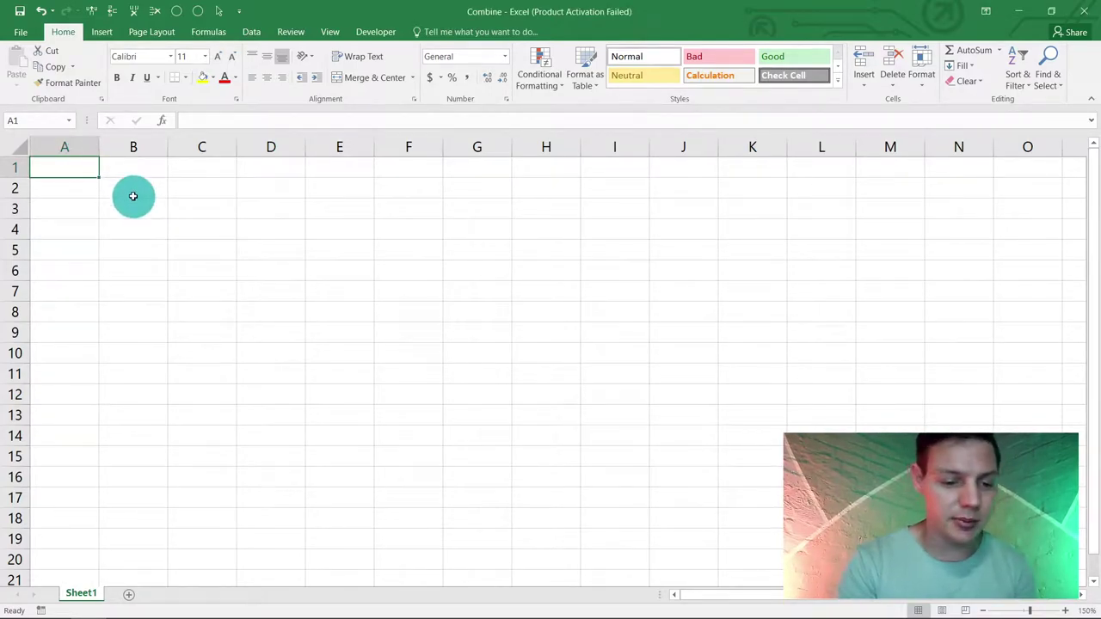
type("Company")
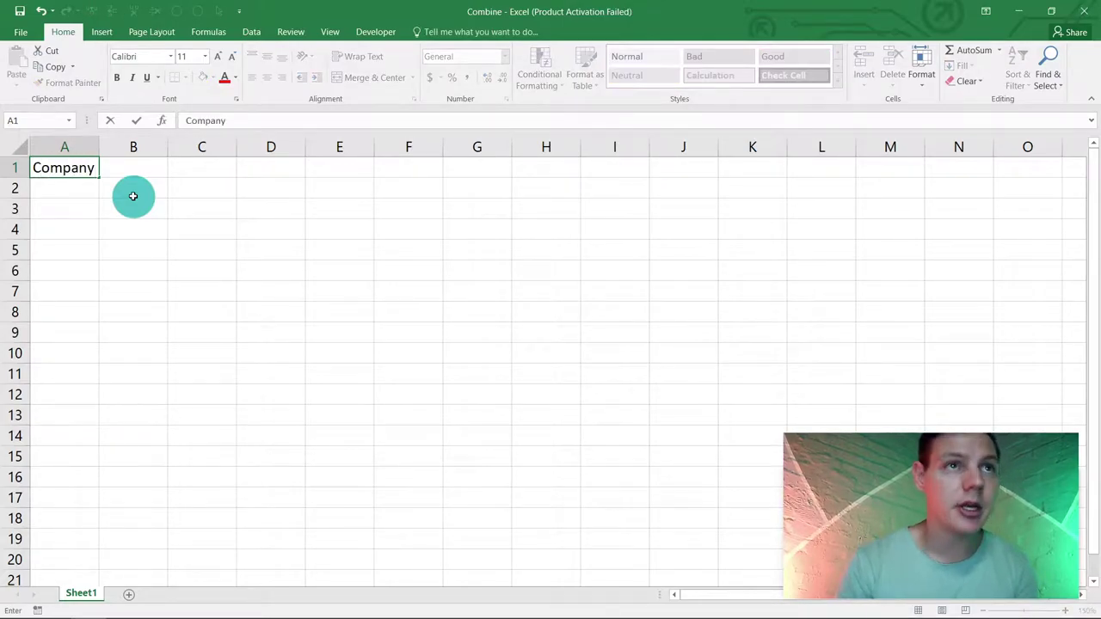
key("Tab")
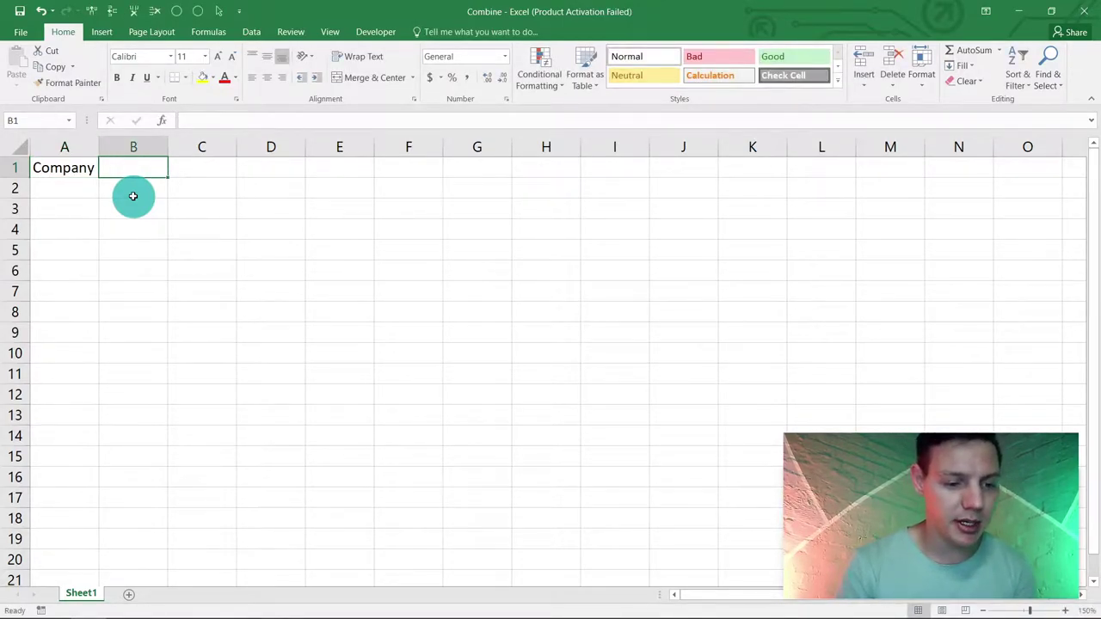
type("Amount")
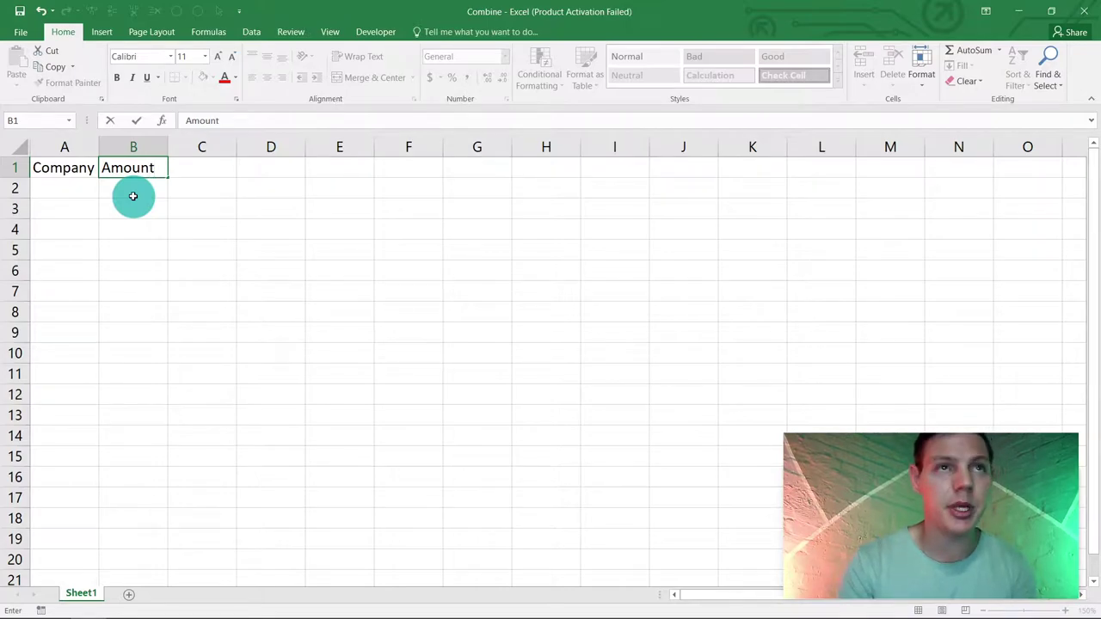
key("Return")
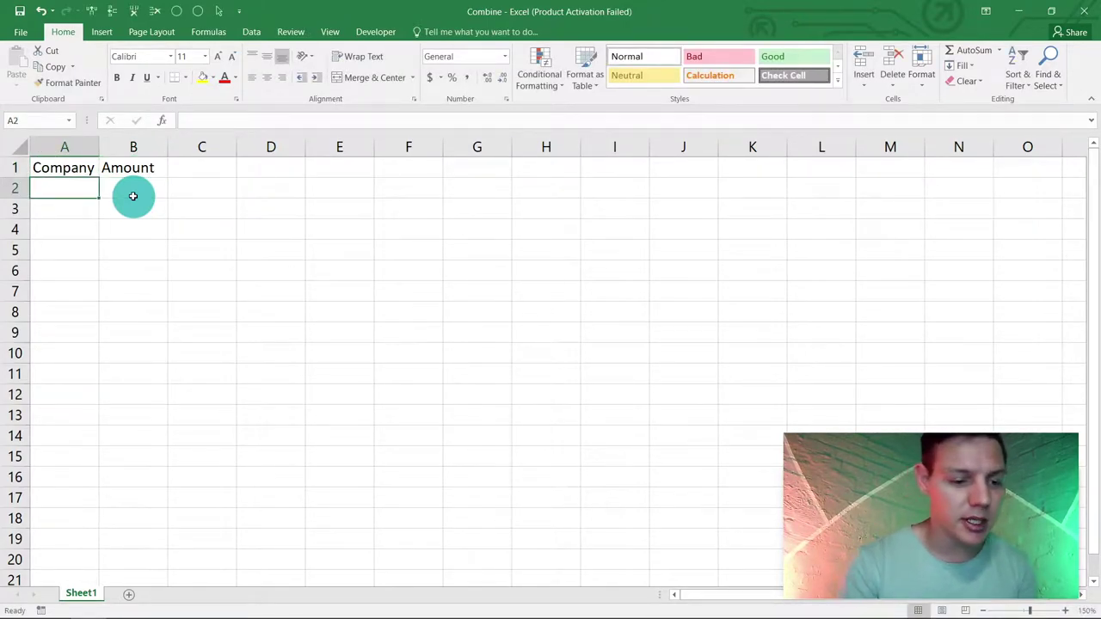
Step: Add the data rows A with 100 and B with 200 below the headers
type("A")
key("Tab")
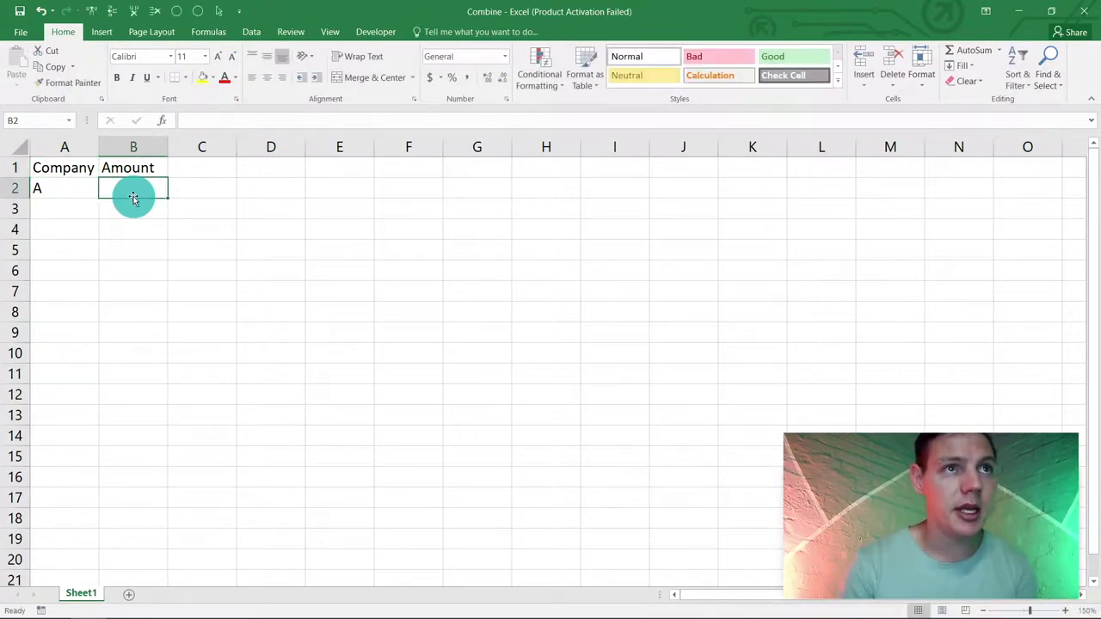
type("100")
key("Return")
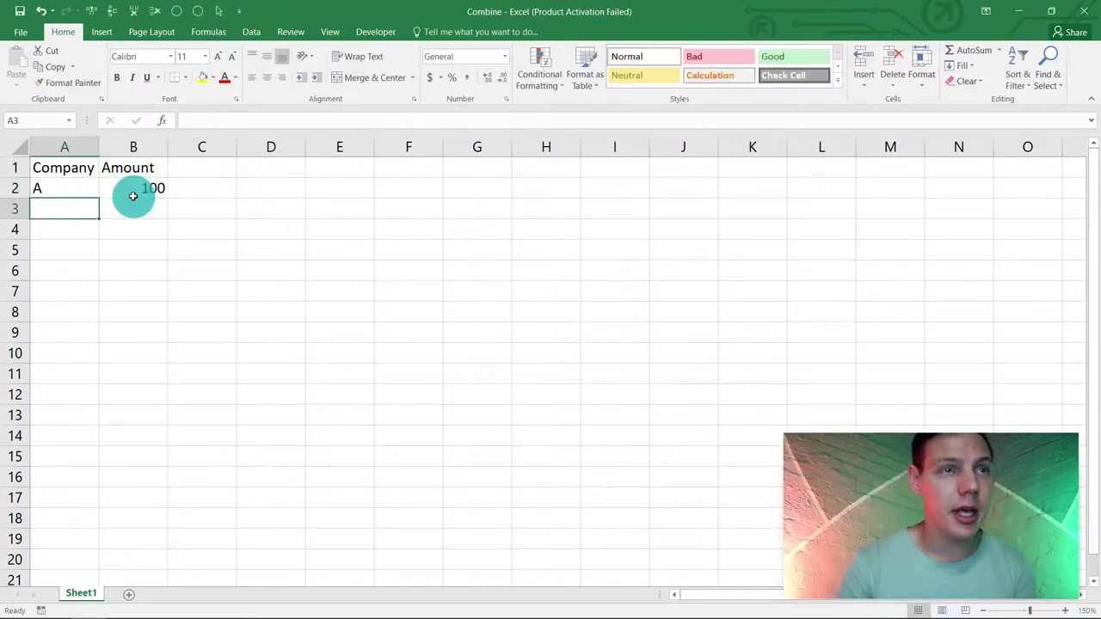
key("Tab")
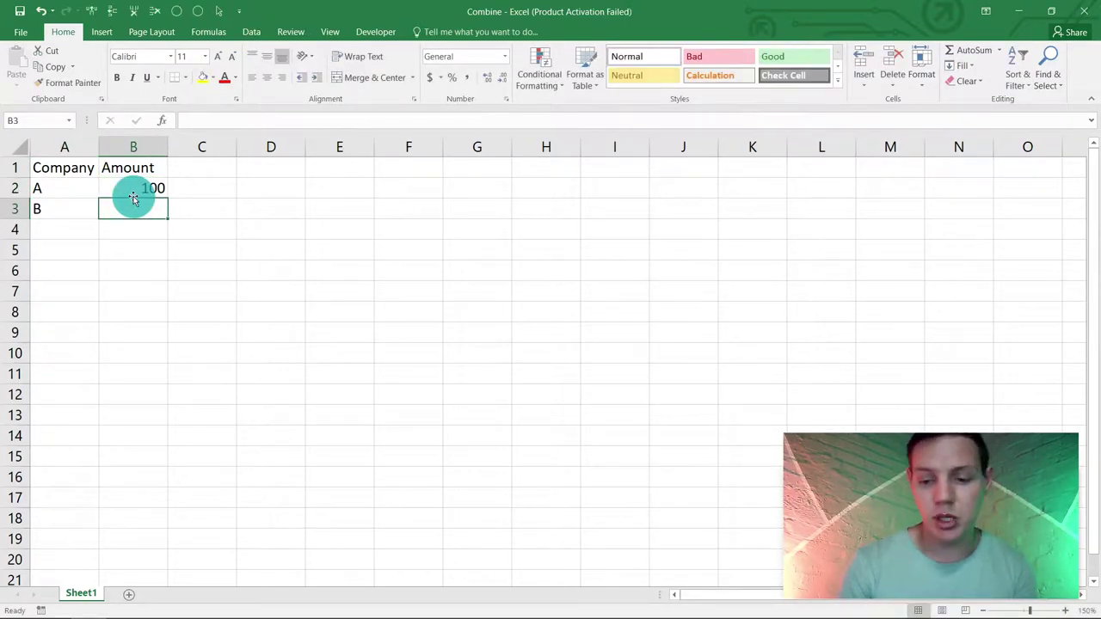
type("200")
key("Return")
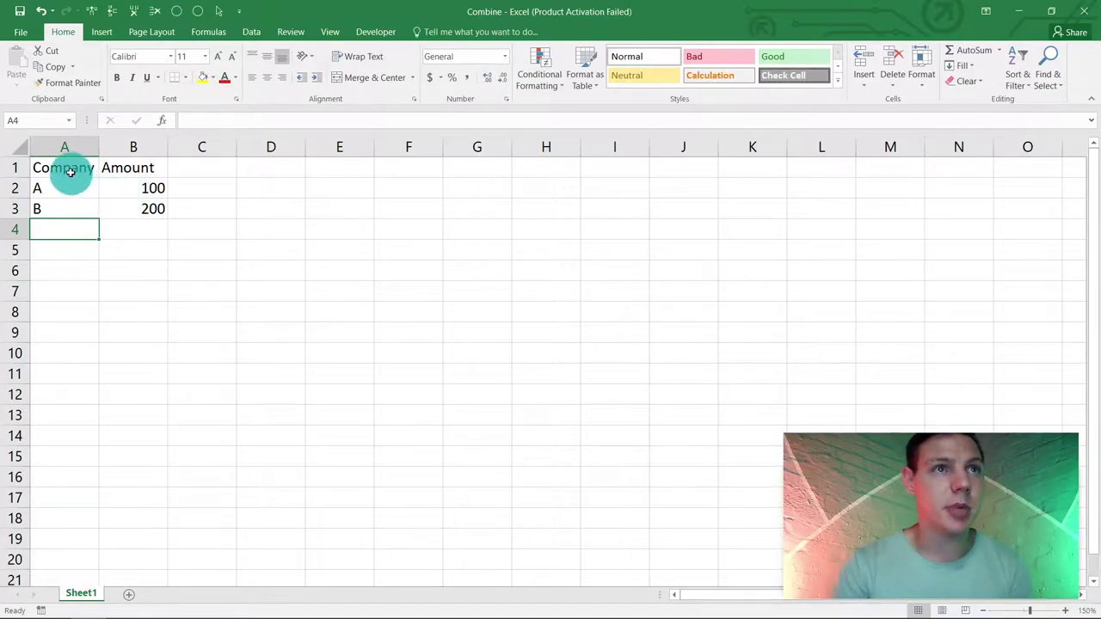
Step: Convert A1:B3 into a table with headers (Table1) and add a new blank Sheet2
left_click(82, 168)
left_click_drag(100, 170, 130, 209)
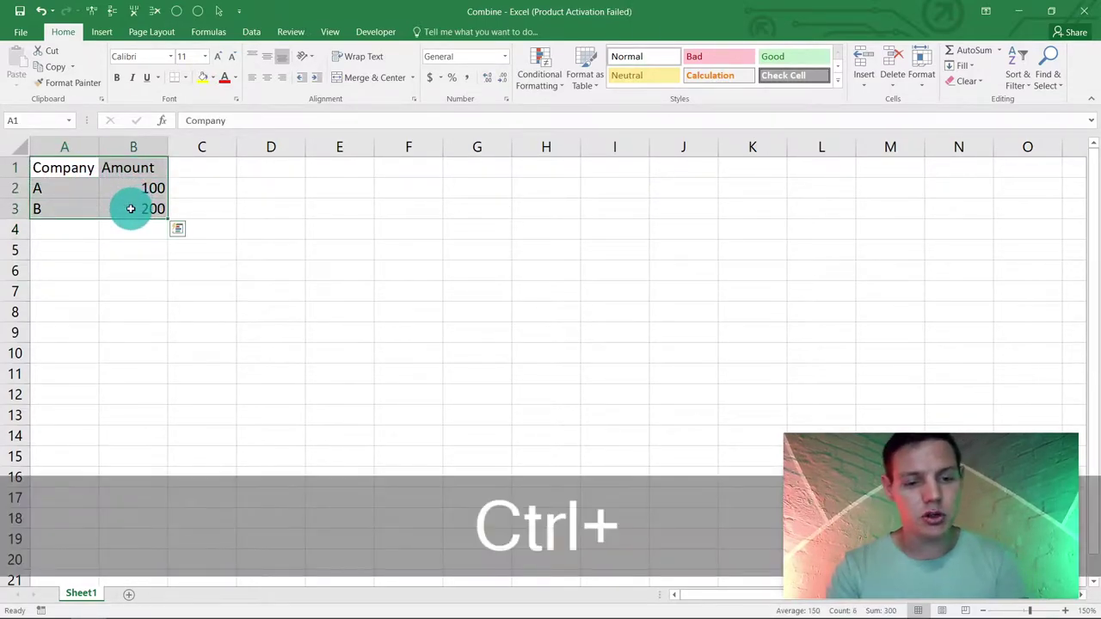
key("ctrl+t")
left_click(541, 322)
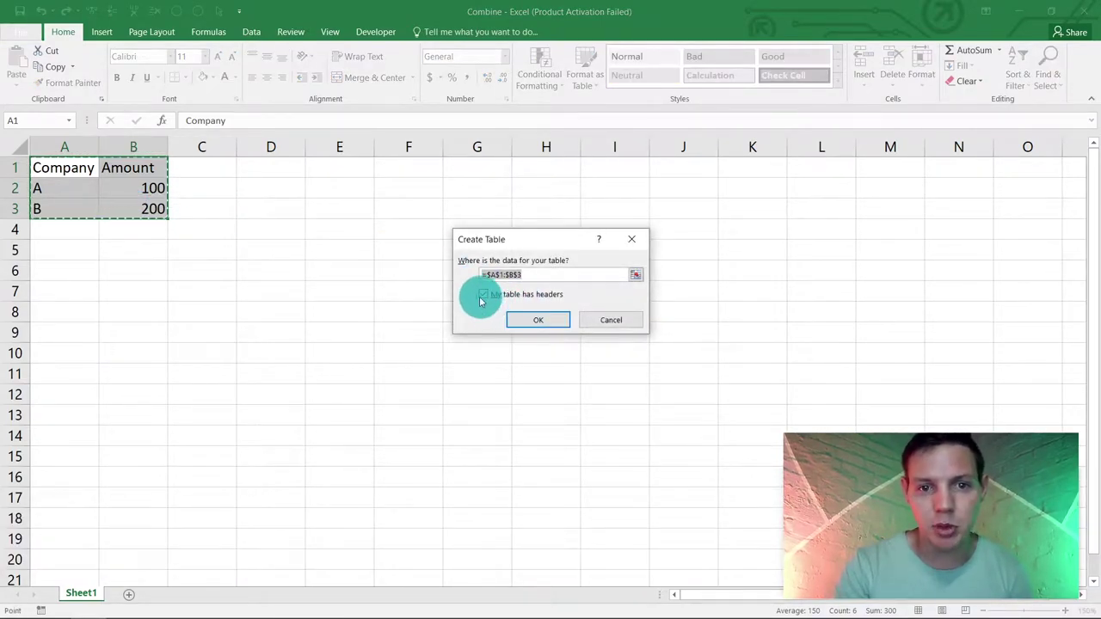
left_click(521, 320)
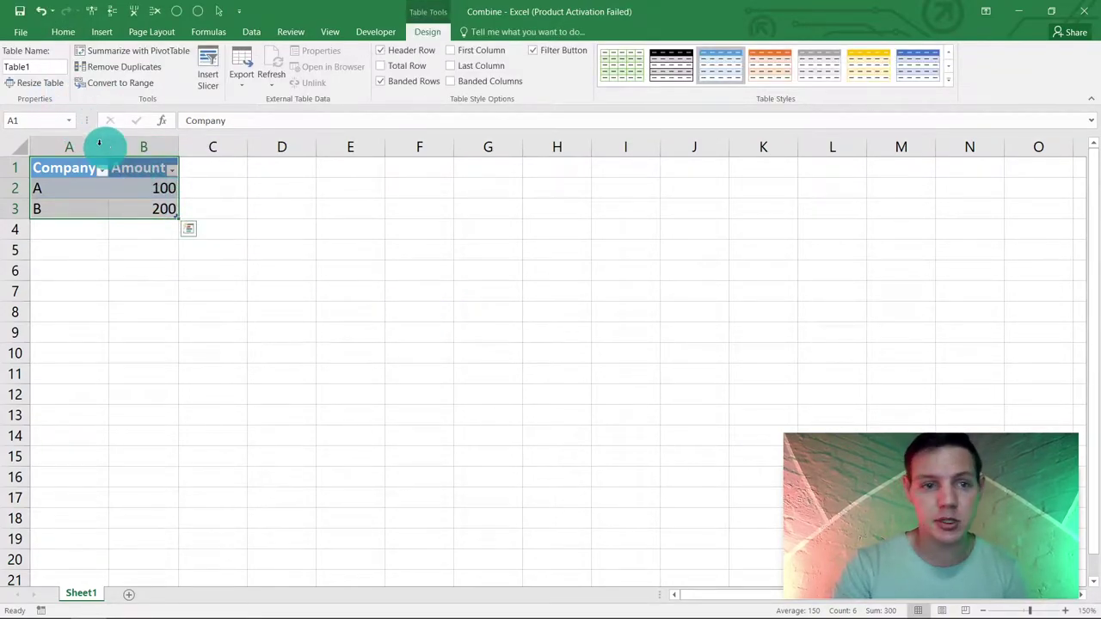
left_click(130, 595)
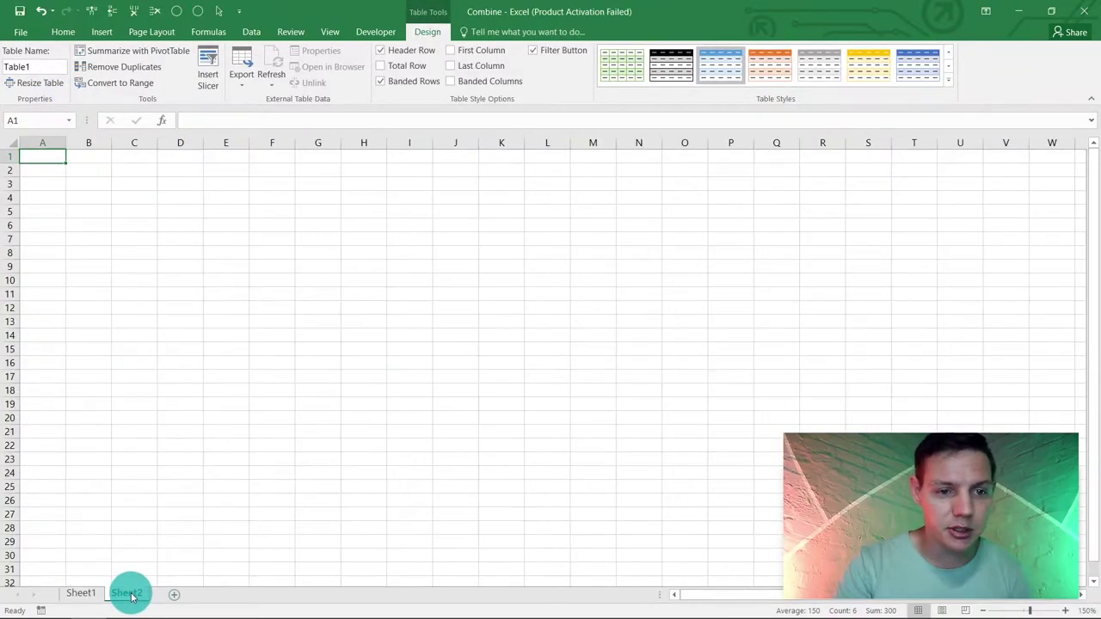
Step: Zoom in on Sheet2 and enter the headers Company and Amount in A1:B1
left_click(1065, 610)
left_click(1065, 611)
left_click(1065, 611)
left_click(1065, 611)
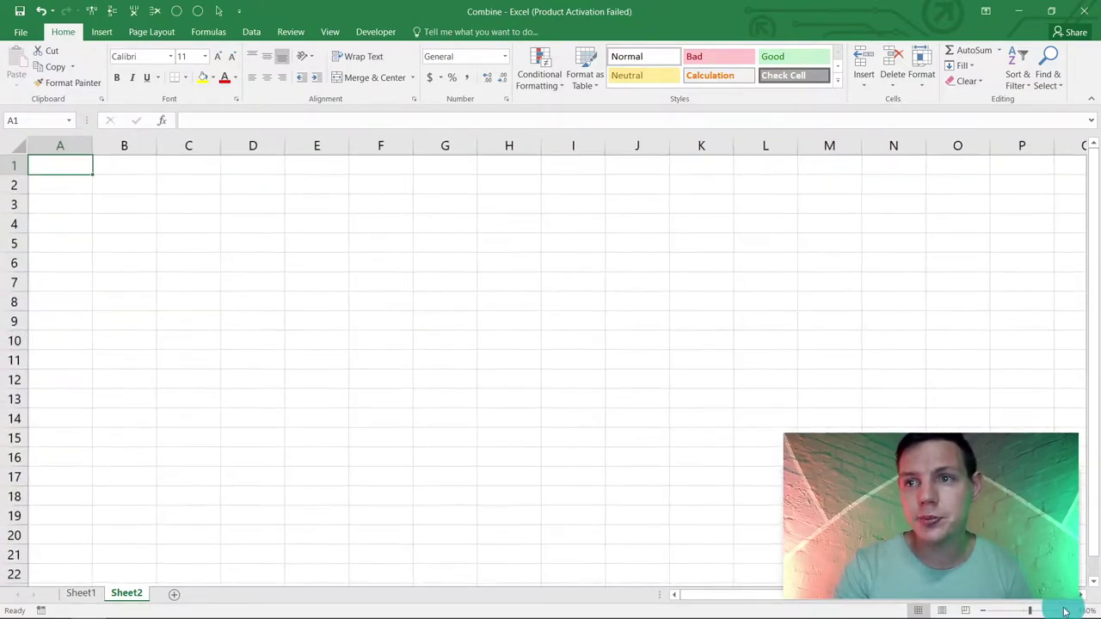
left_click(1065, 611)
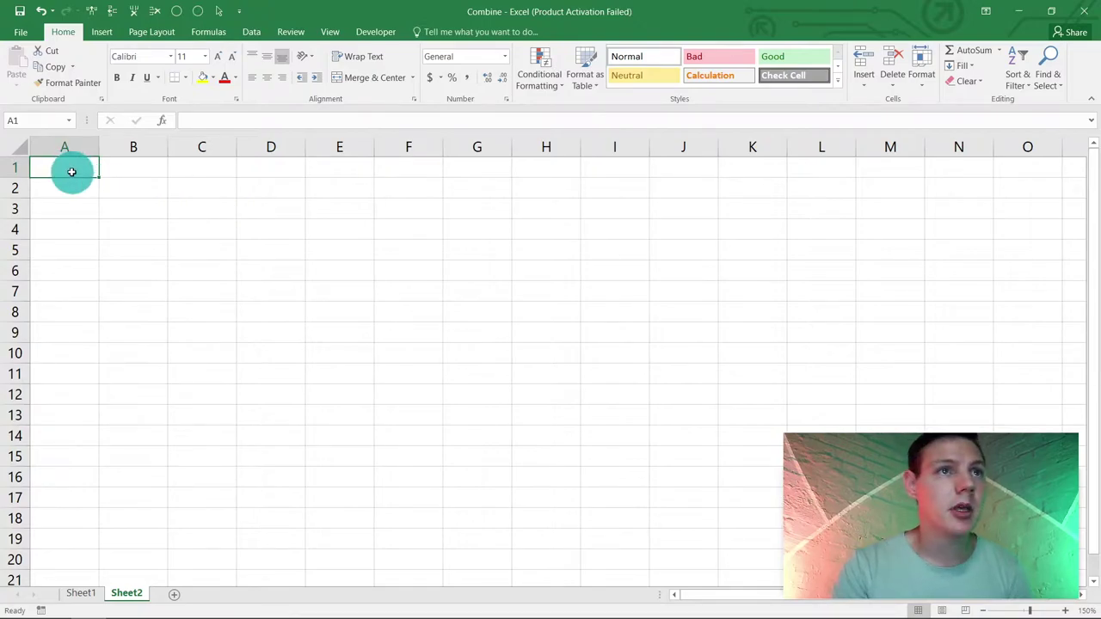
type("Company")
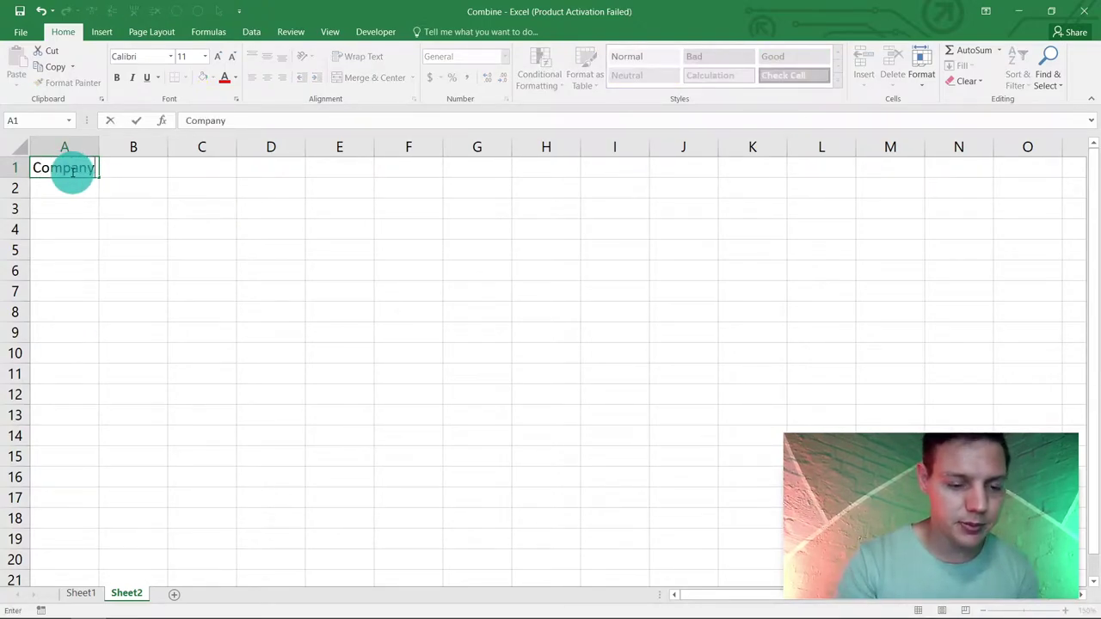
key("Tab")
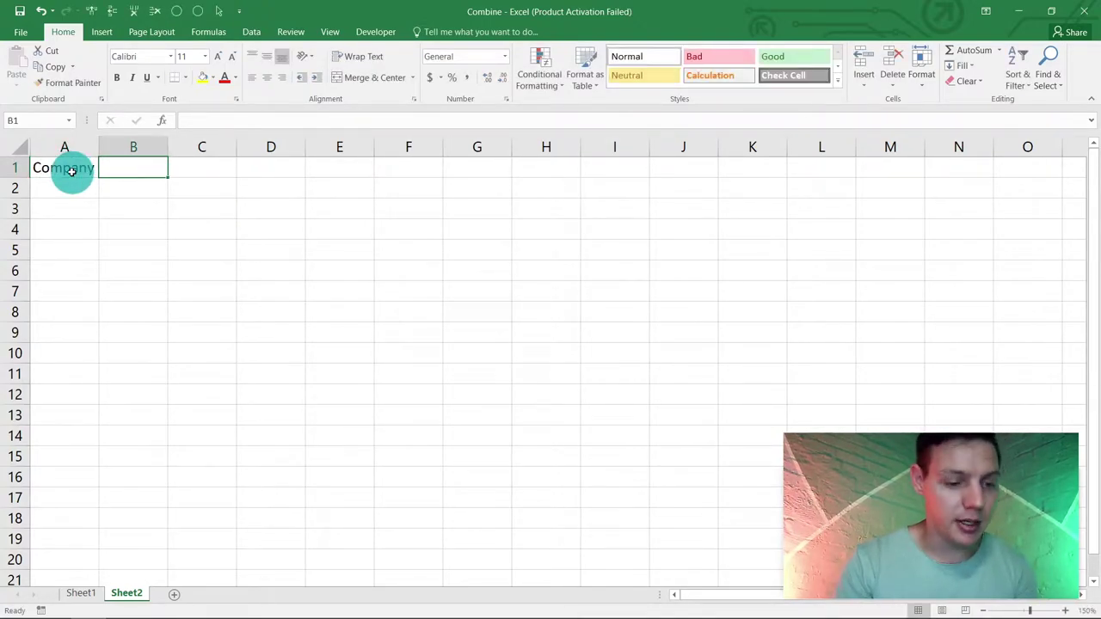
type("Amount")
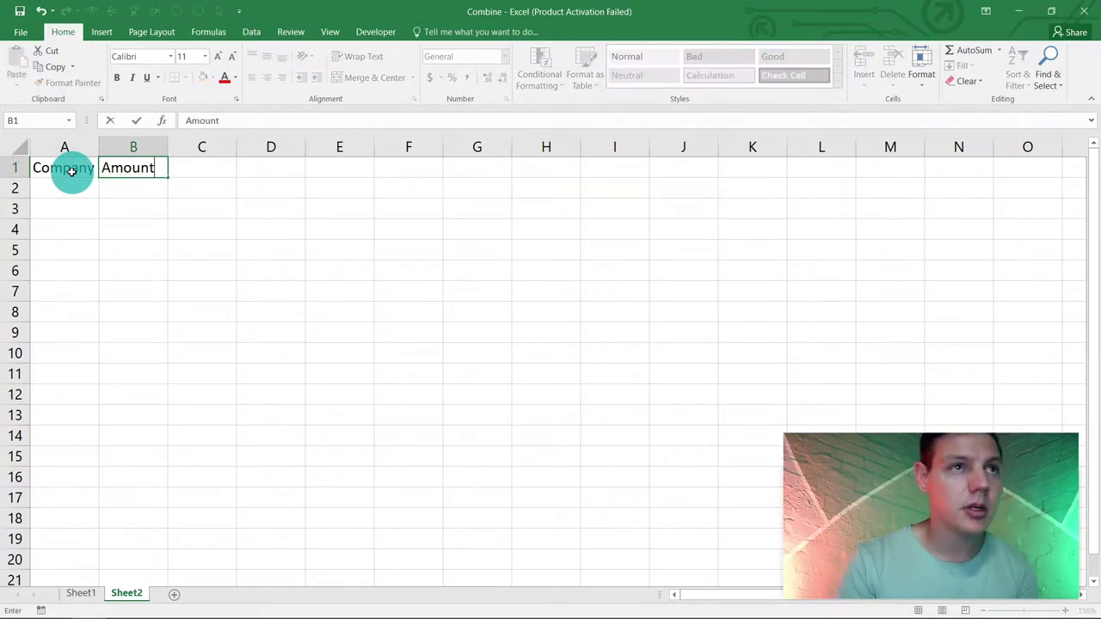
key("Return")
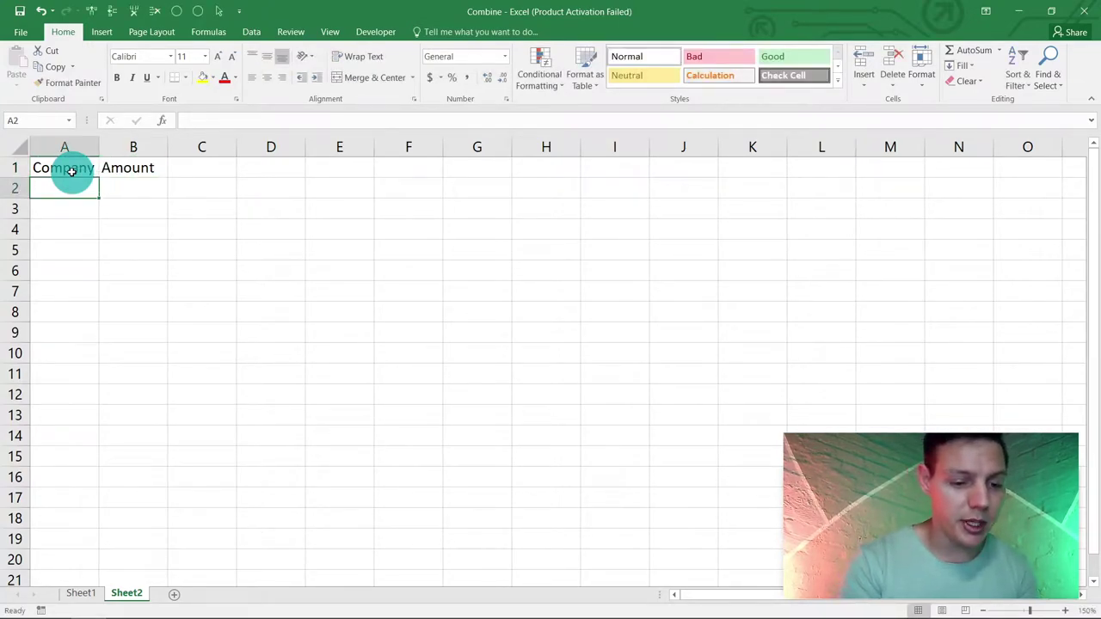
Step: Fill in the rows C with 300 and D with 400, correcting the mistyped company name
type("Company")
key("Tab")
type("3")
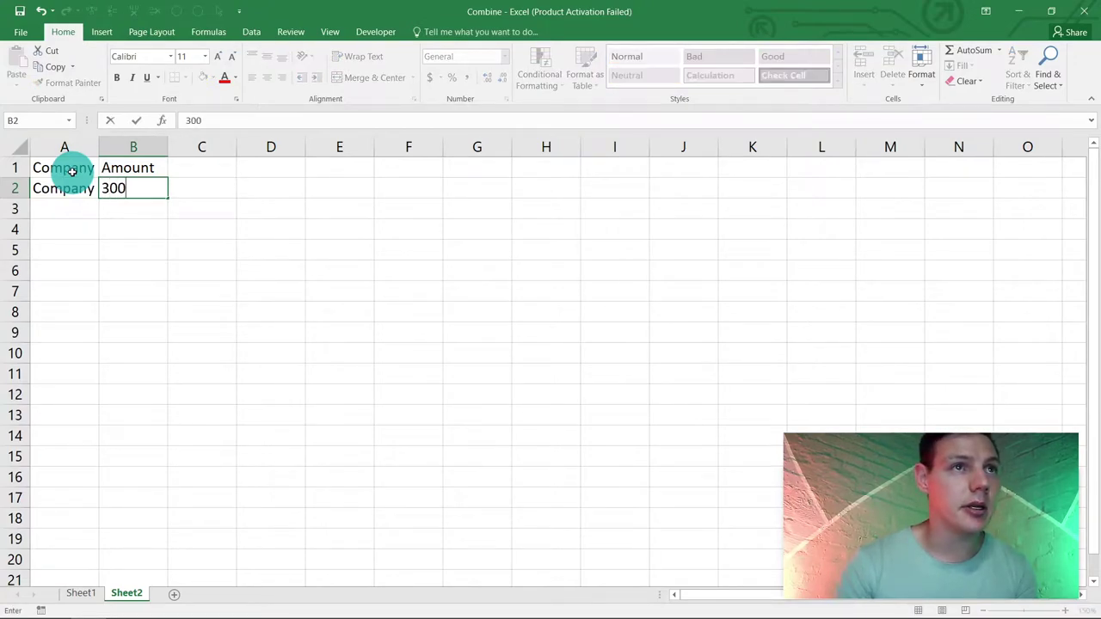
type("00")
left_click(67, 187)
left_click_drag(231, 120, 191, 121)
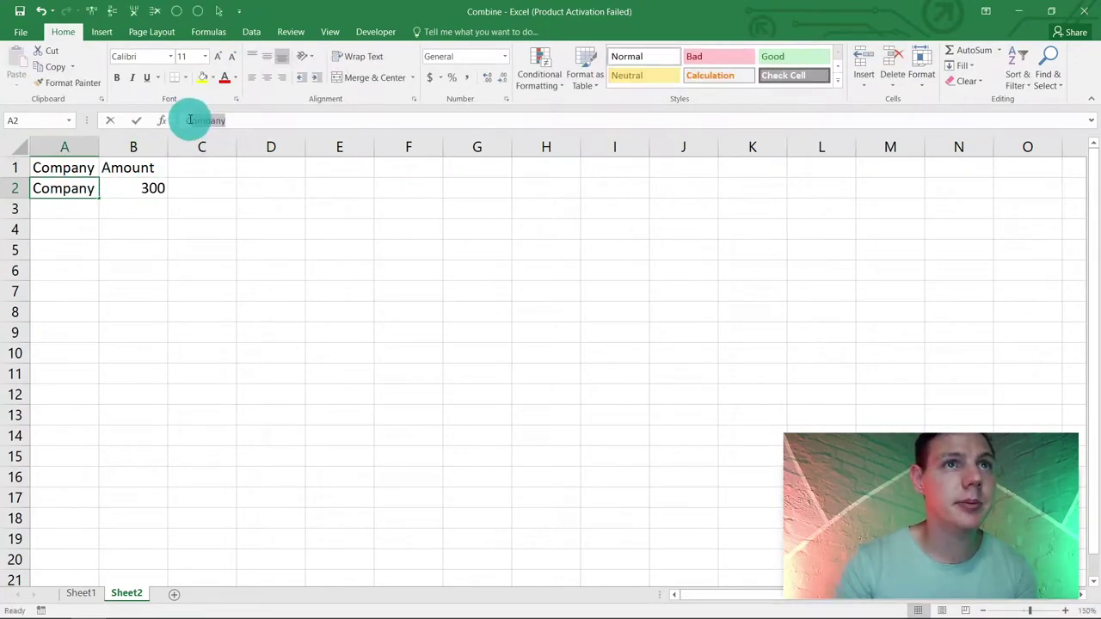
type("C")
left_click(78, 210)
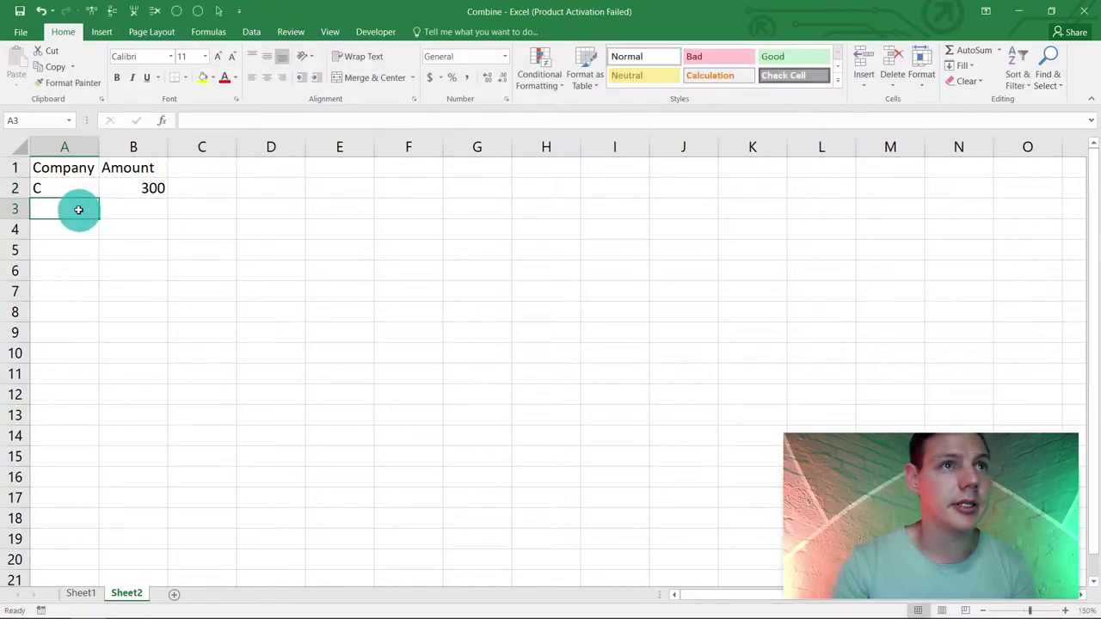
type("D")
key("Tab")
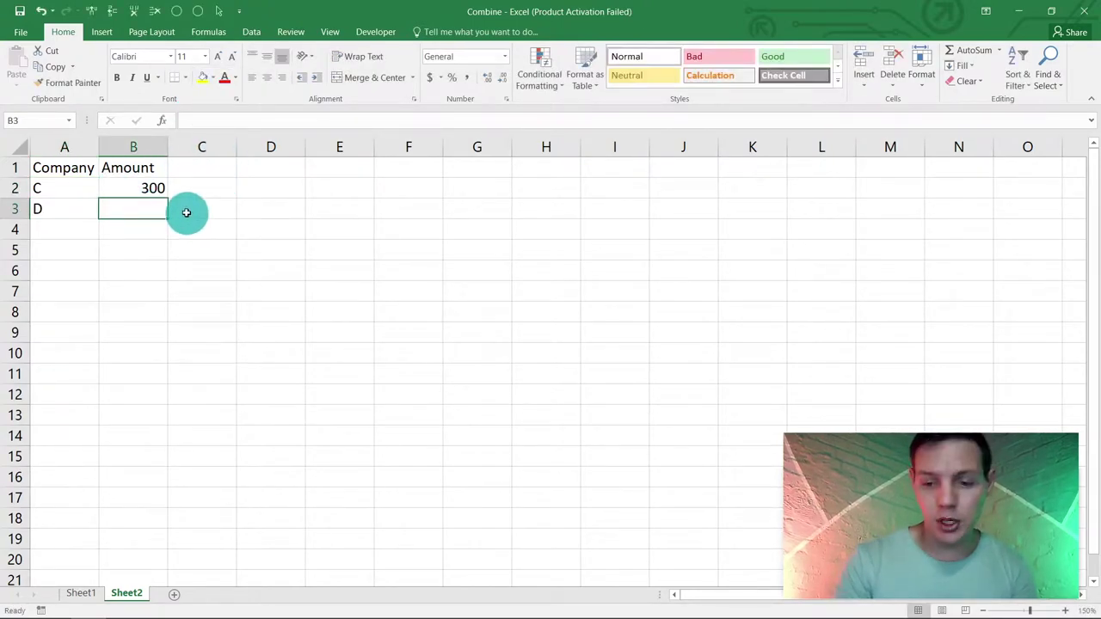
type("400")
key("Return")
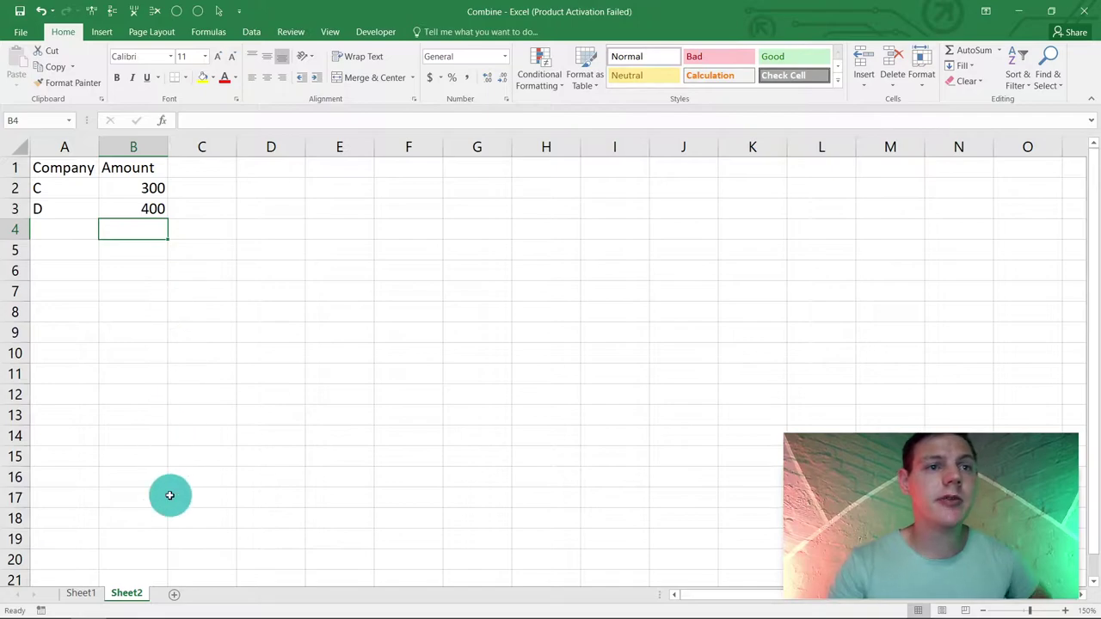
Step: Convert Sheet2's A1:B3 data into a table and apply an orange table style
left_click(84, 593)
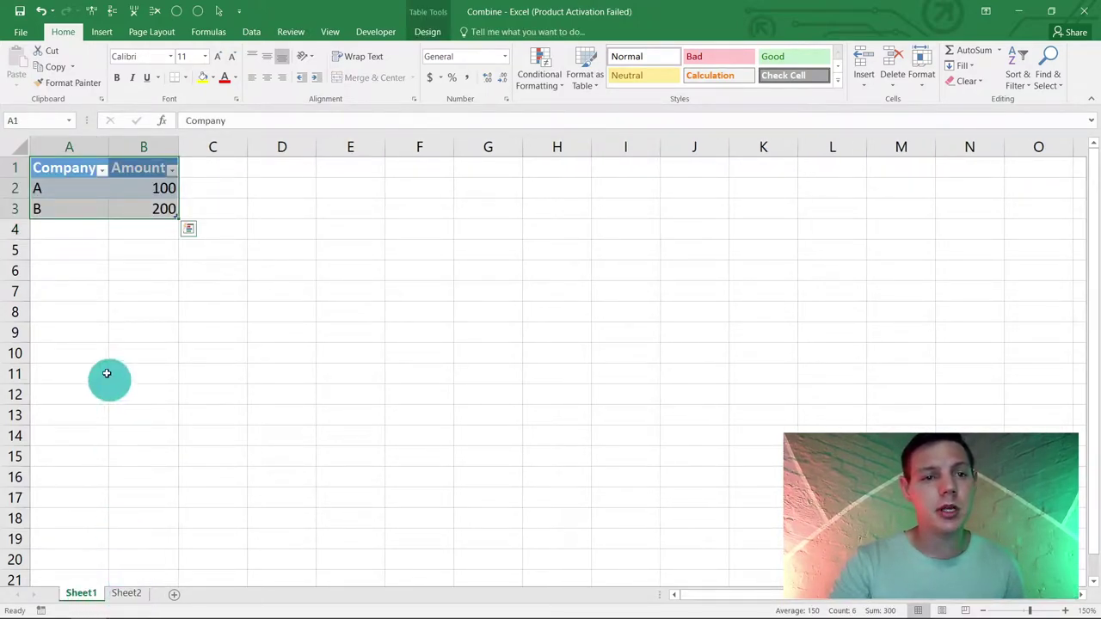
left_click(126, 594)
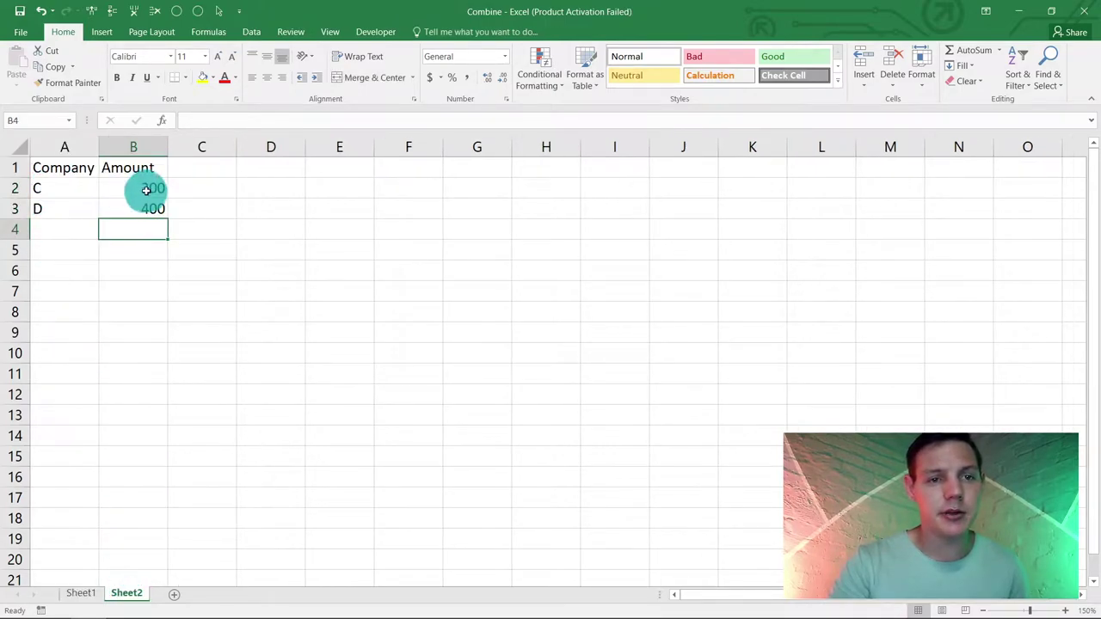
left_click_drag(61, 167, 130, 203)
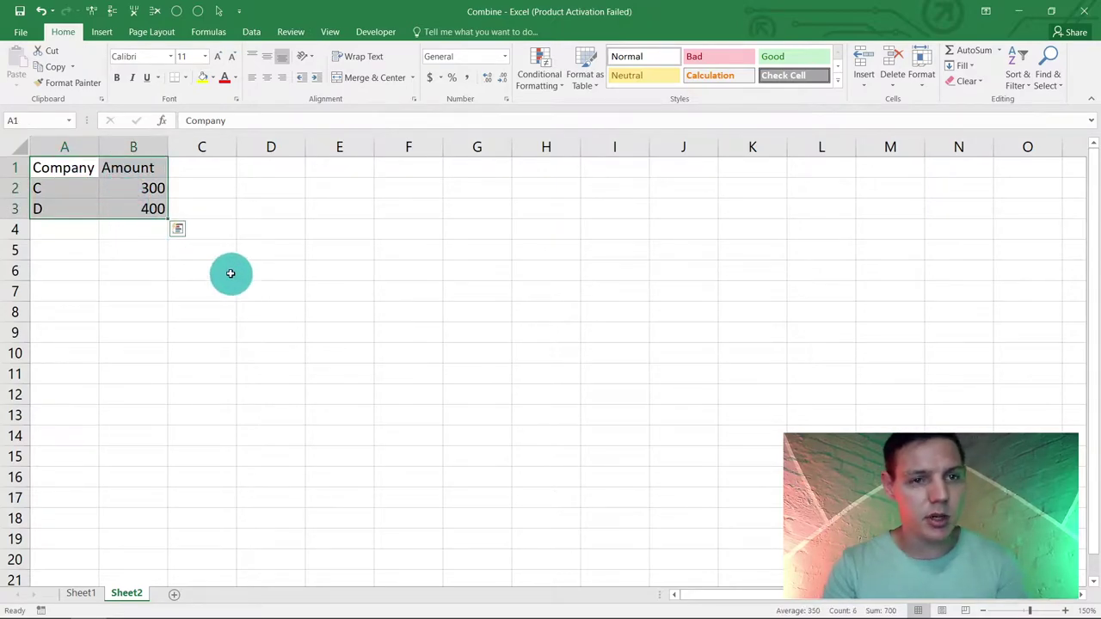
key("ctrl+t")
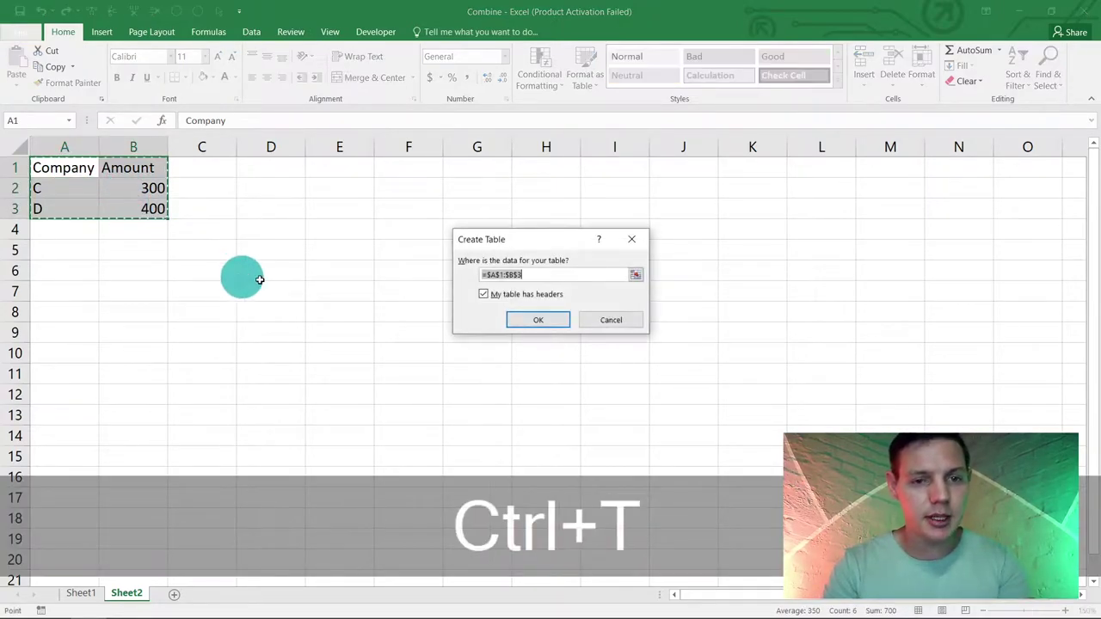
left_click(516, 313)
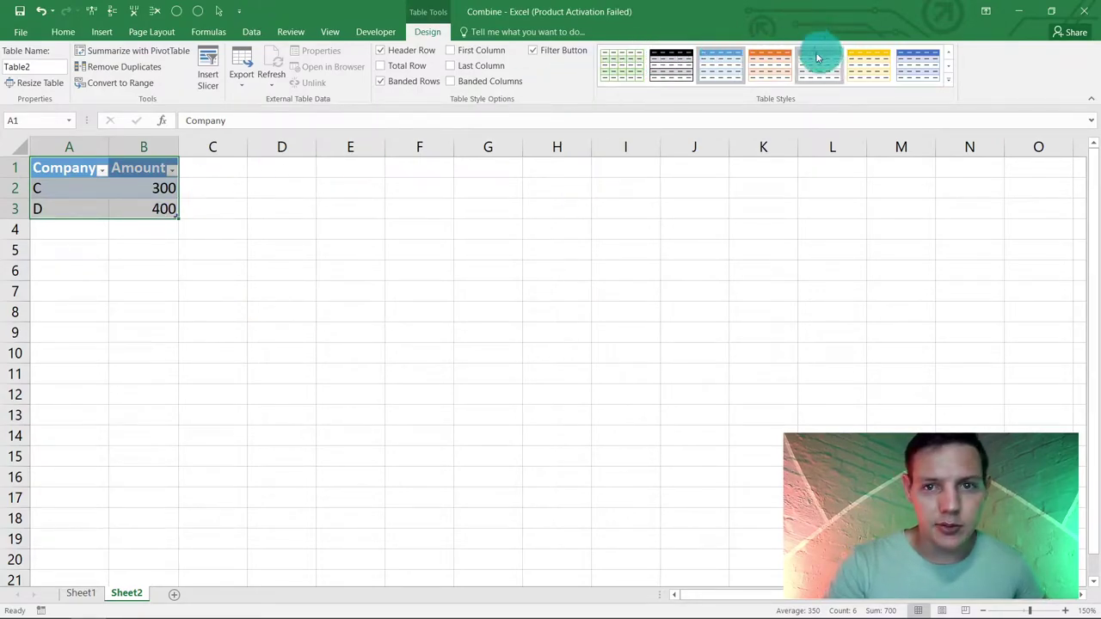
left_click(781, 67)
left_click(292, 272)
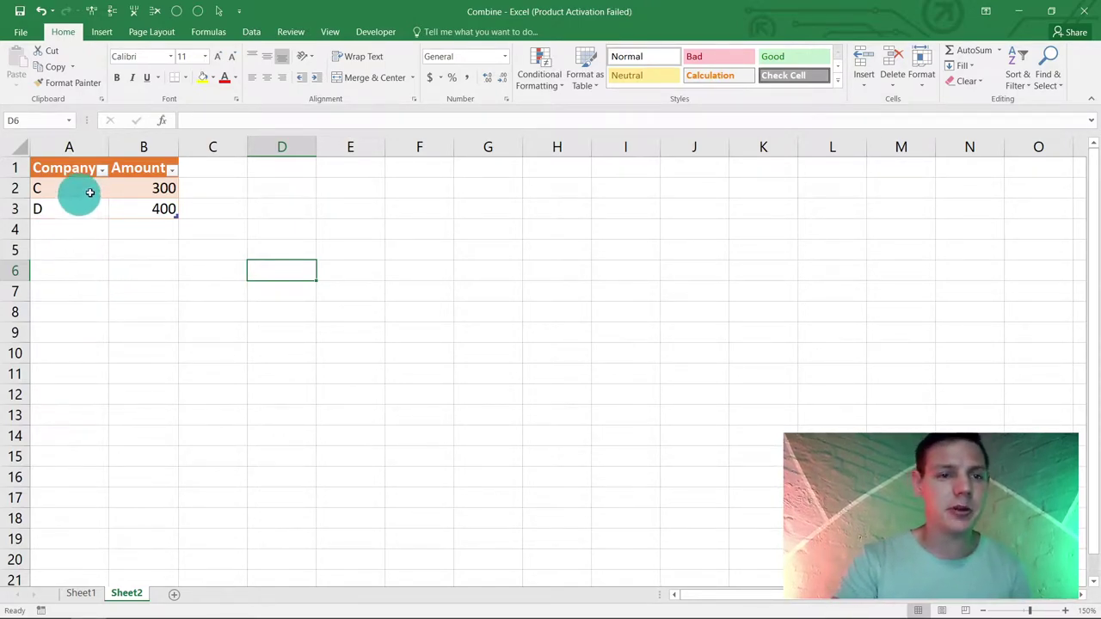
Step: Create a Table1 query from Sheet1's table with From Table and load it onto a new sheet
left_click(250, 32)
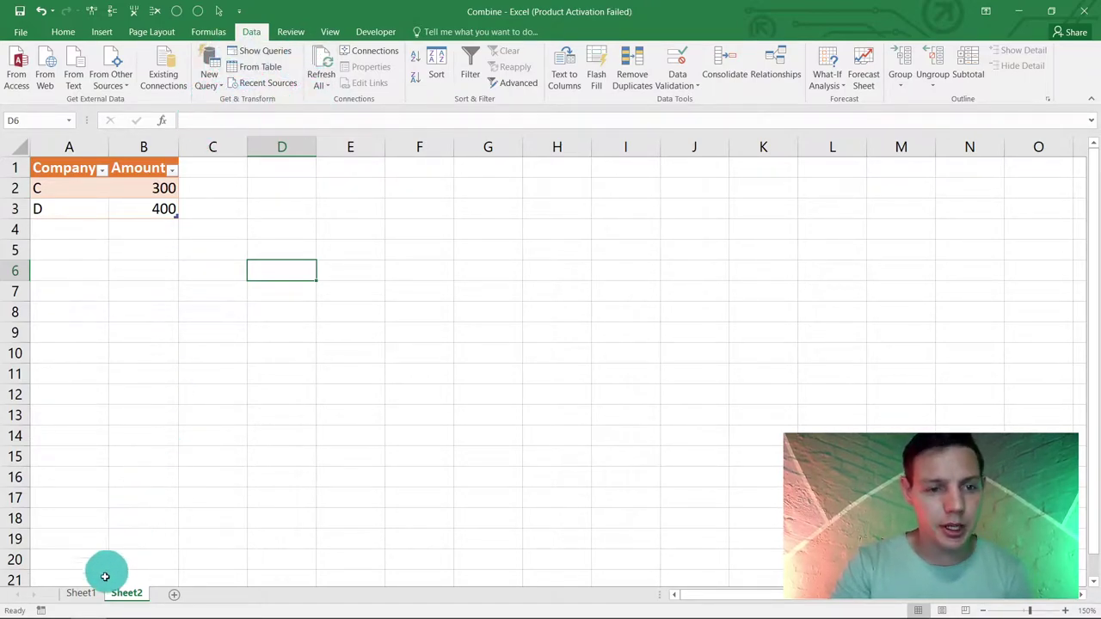
left_click(84, 592)
left_click(81, 169)
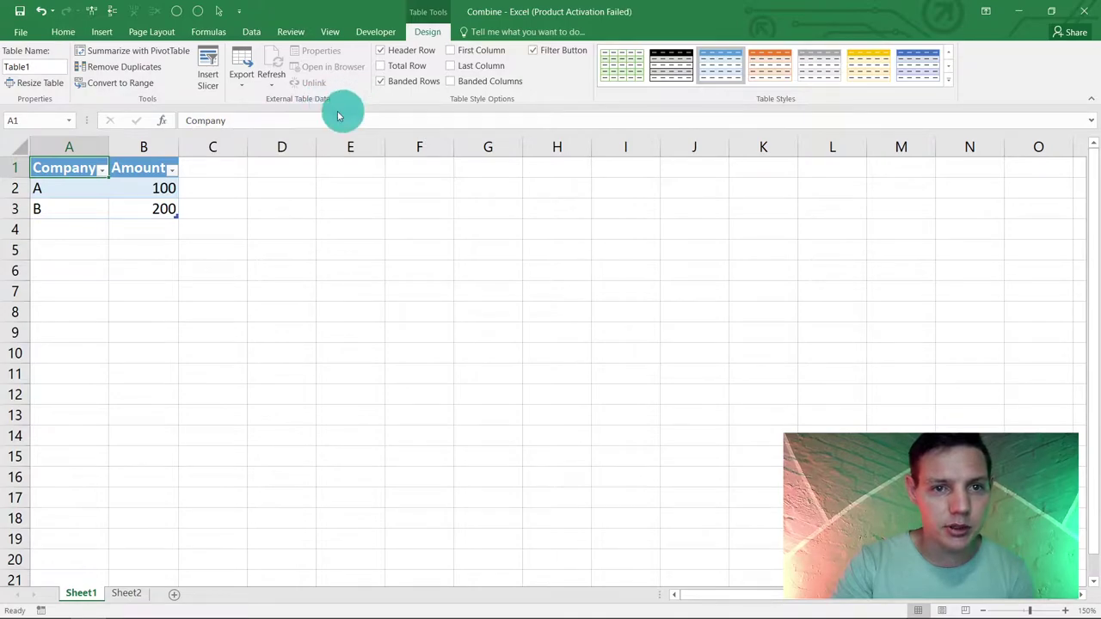
left_click(254, 36)
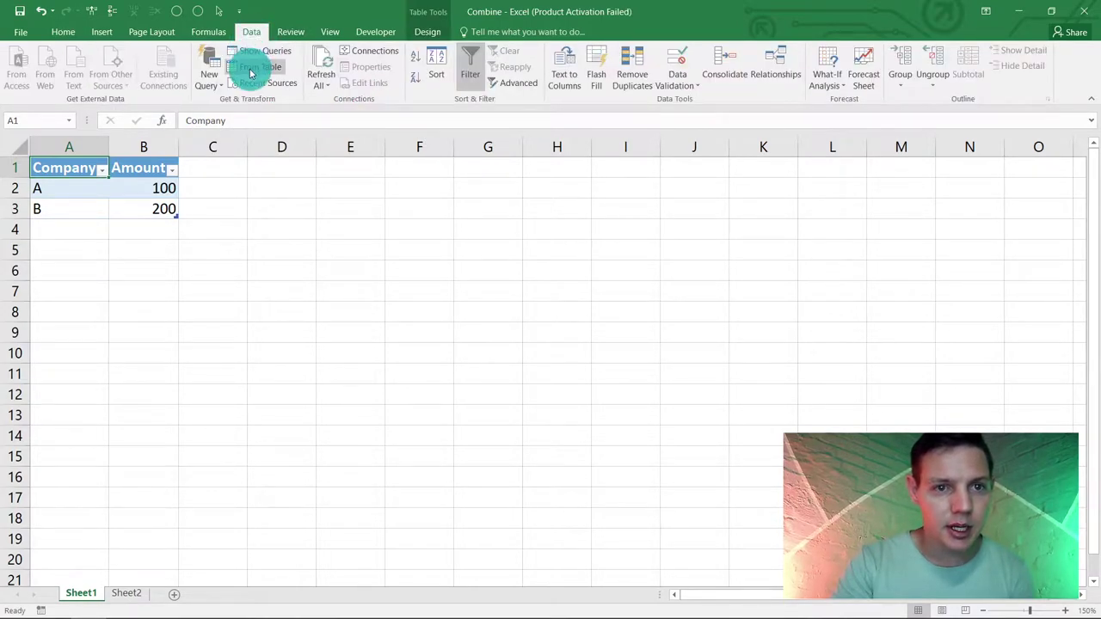
left_click(269, 67)
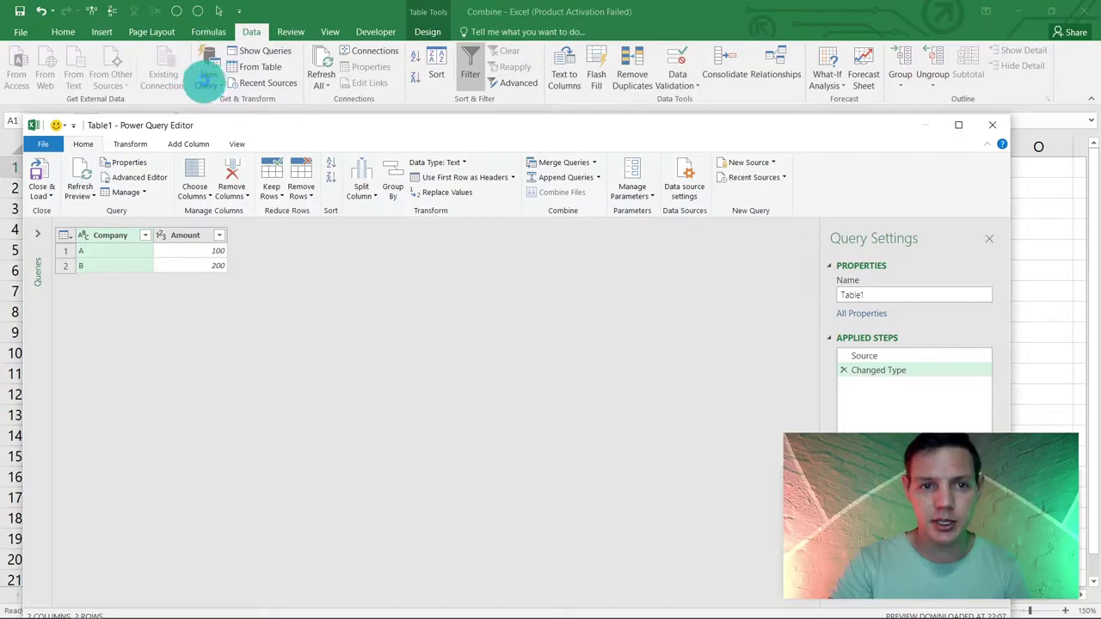
left_click_drag(282, 129, 308, 83)
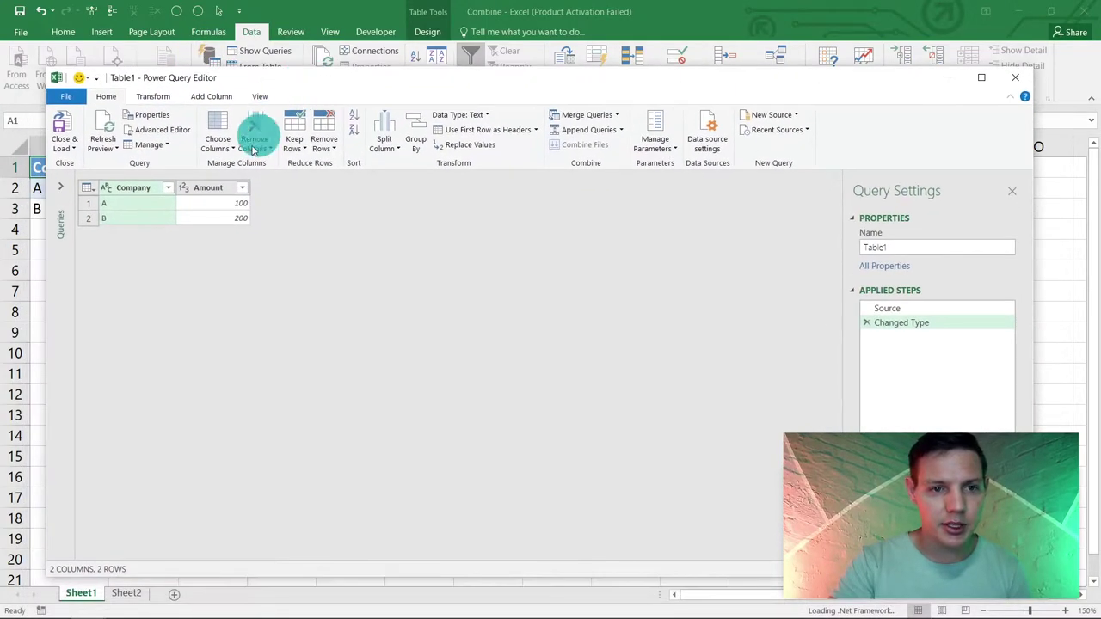
left_click(62, 127)
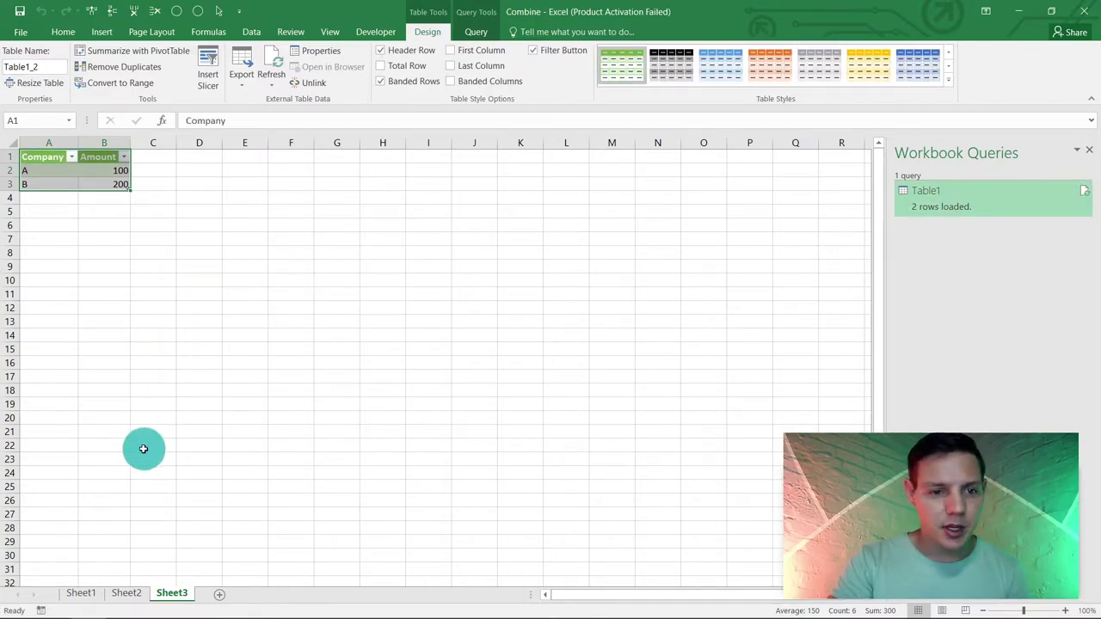
left_click(127, 593)
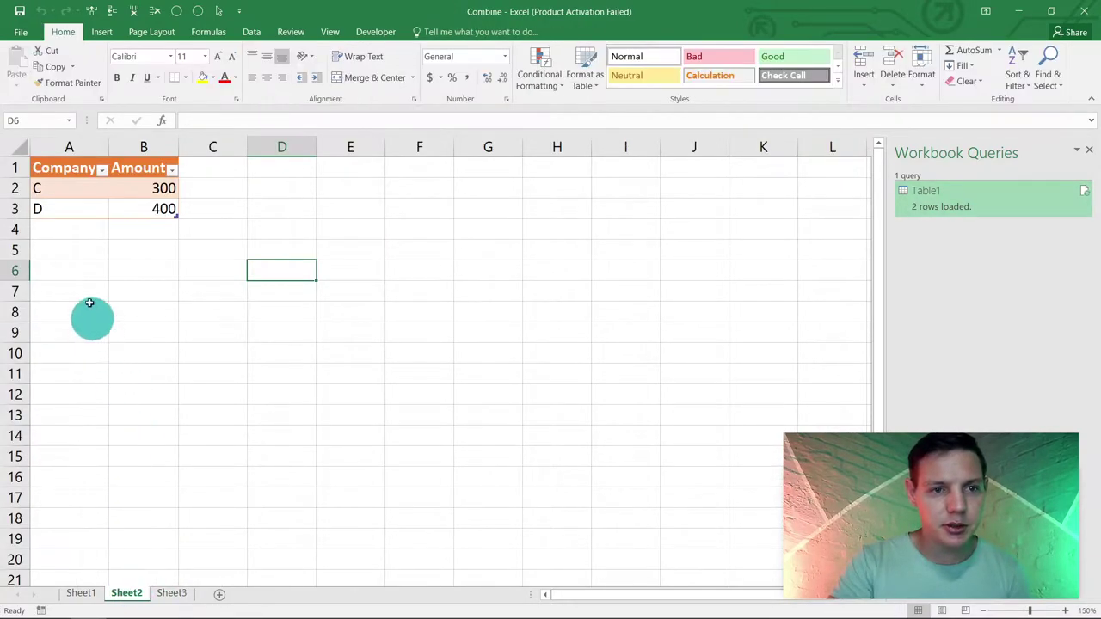
Step: Build a Table2 query from the Sheet2 table with From Table and Close & Load it
left_click(70, 169)
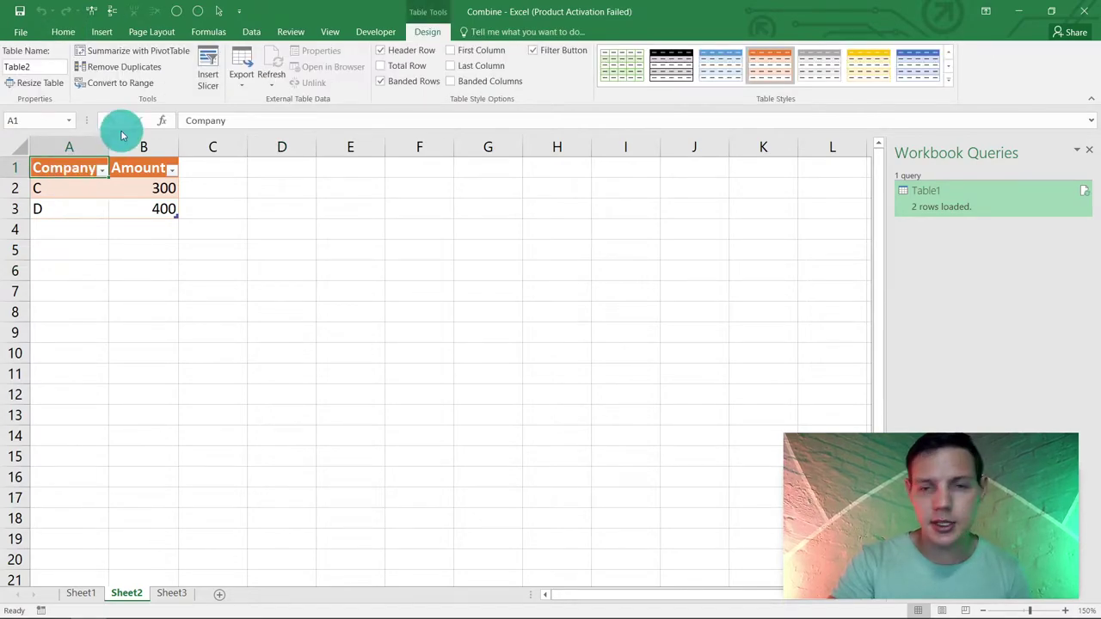
left_click(248, 34)
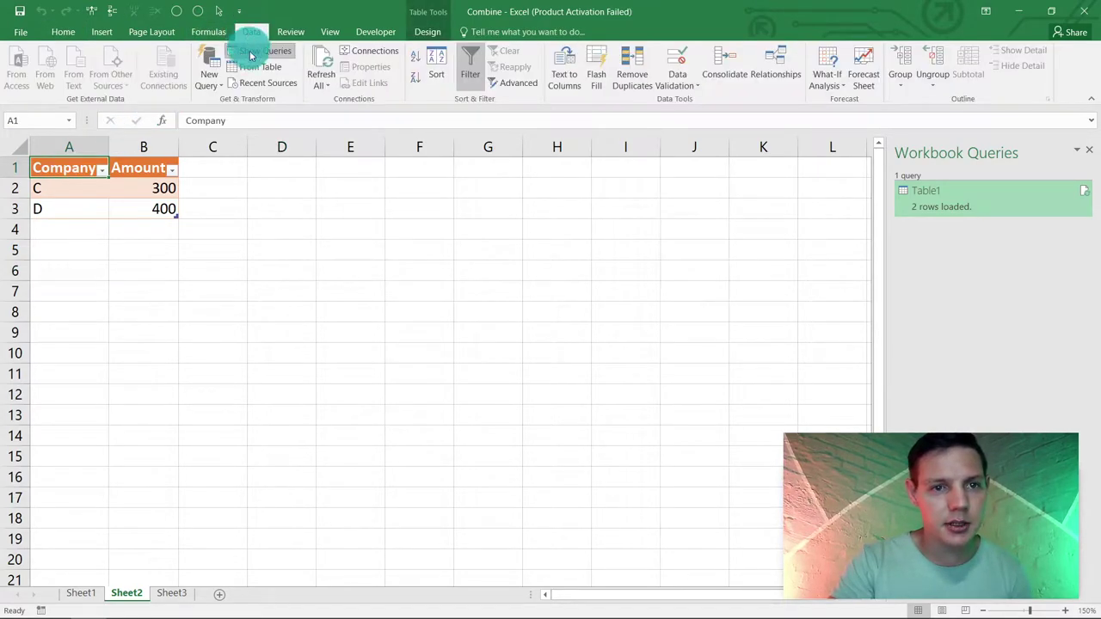
left_click(253, 68)
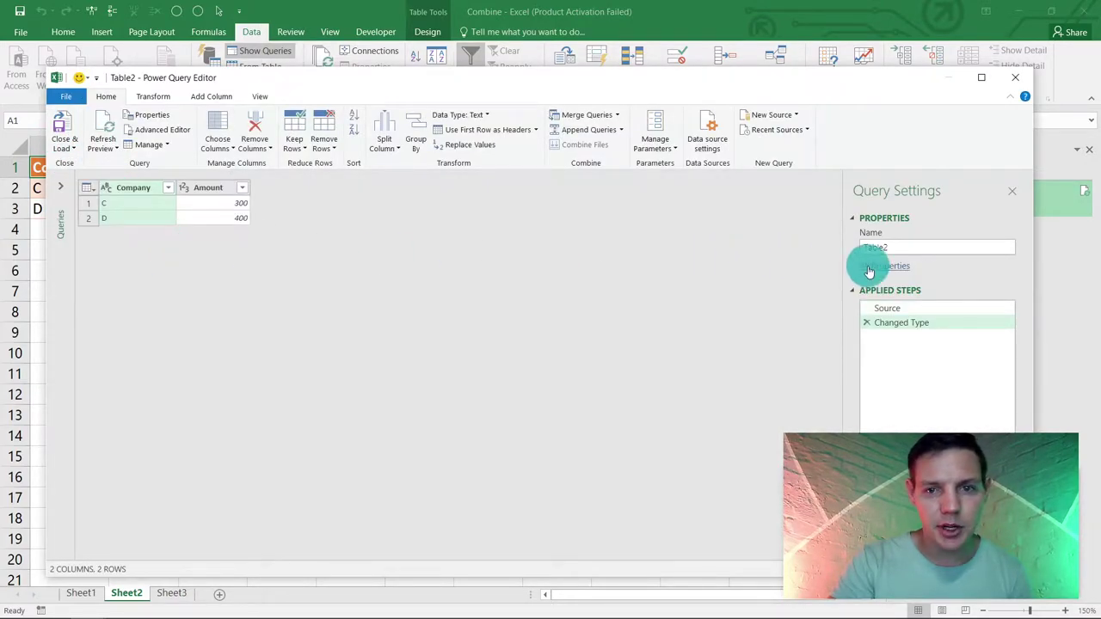
left_click(59, 129)
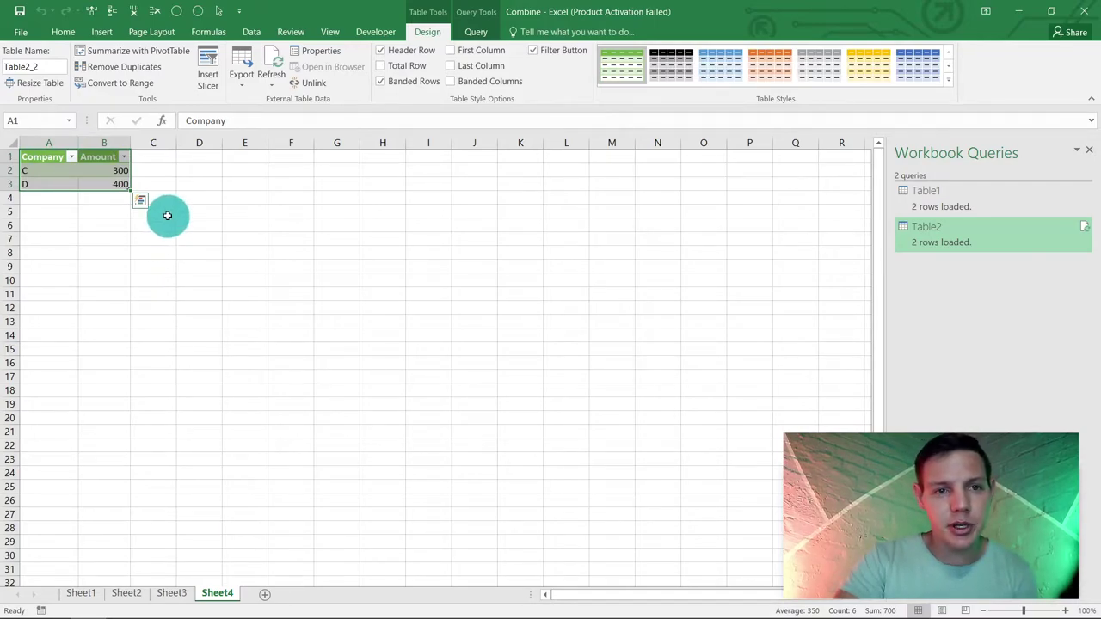
Step: Append queries with Table1 as the primary table and Table2 as the table to append
left_click(252, 33)
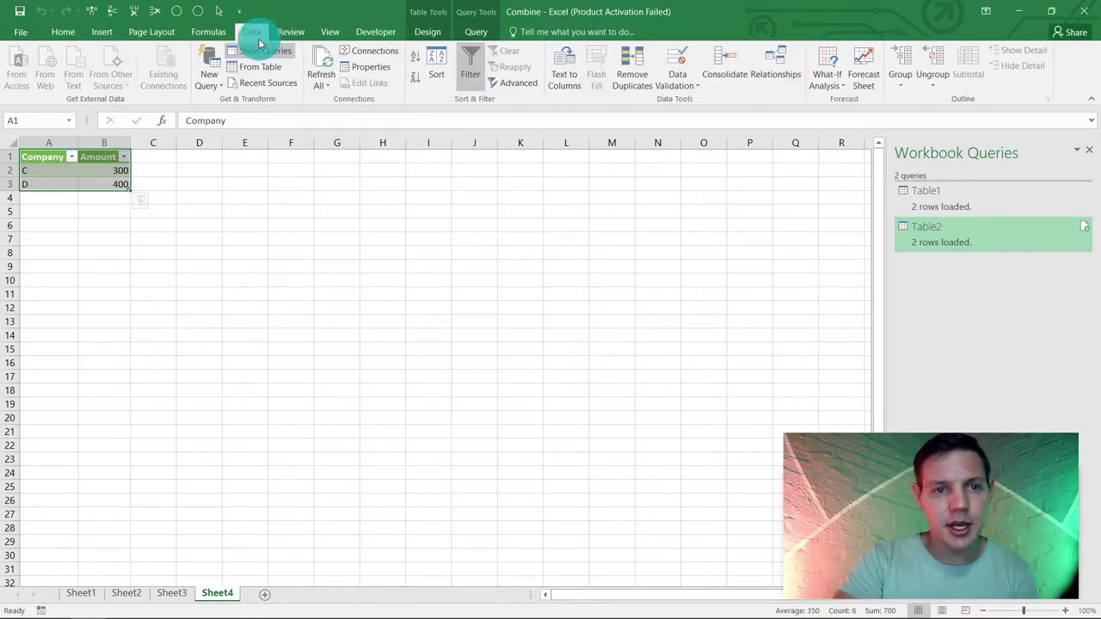
left_click(202, 75)
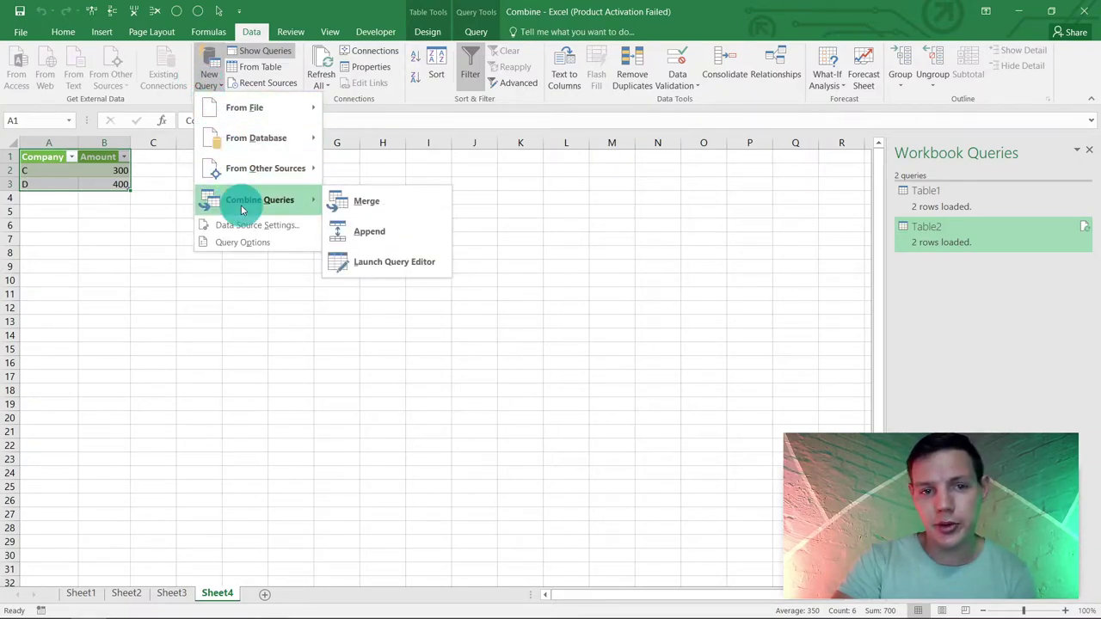
left_click(382, 233)
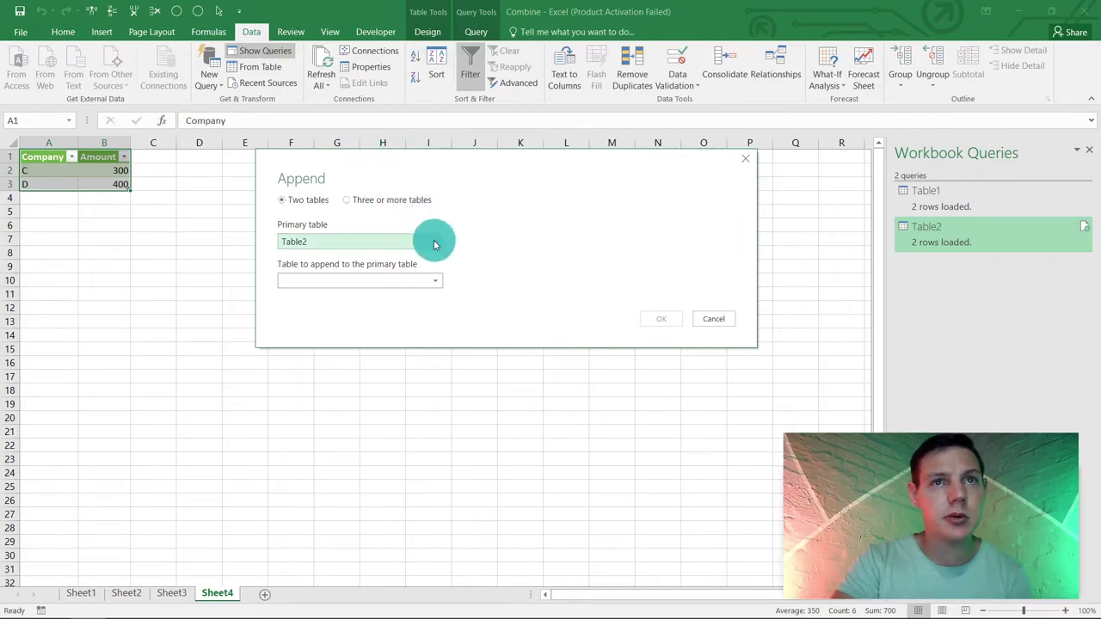
left_click(435, 245)
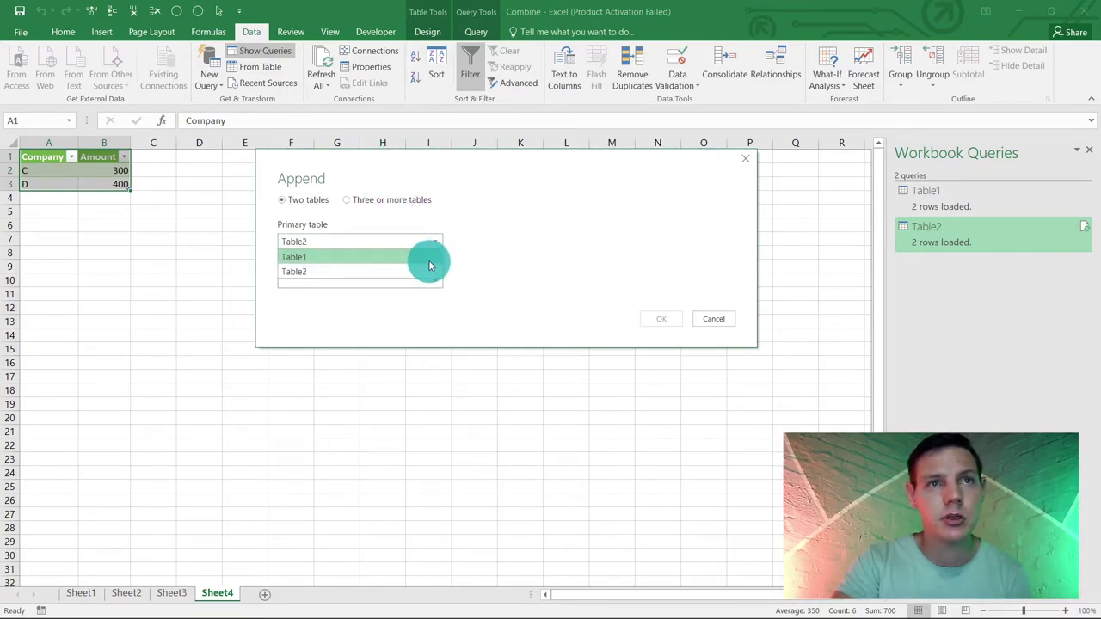
left_click(428, 259)
left_click(430, 282)
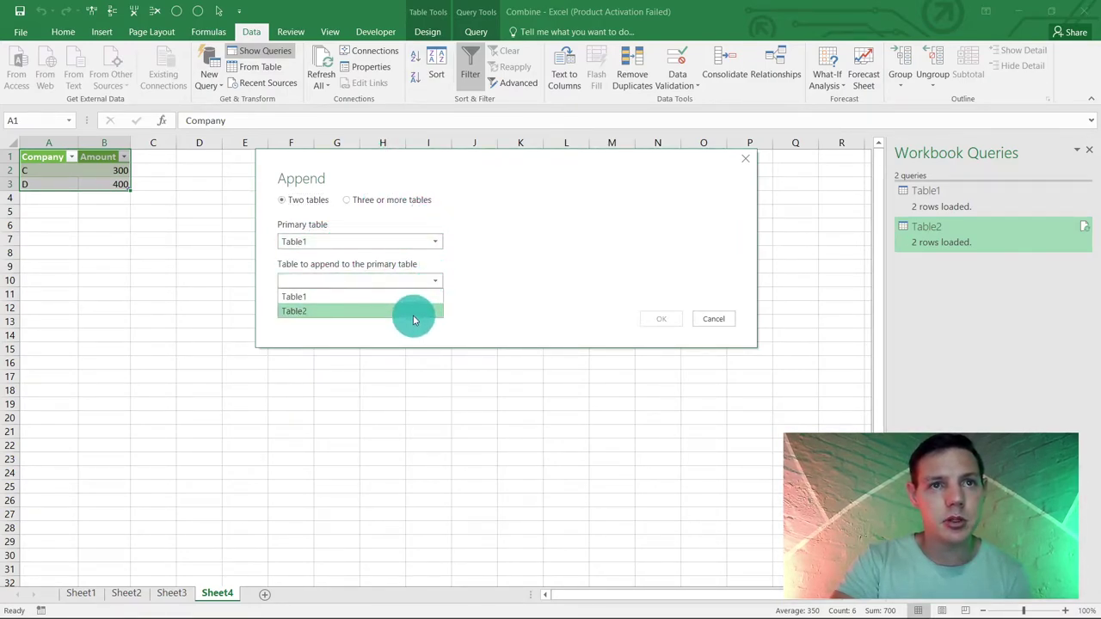
left_click(413, 313)
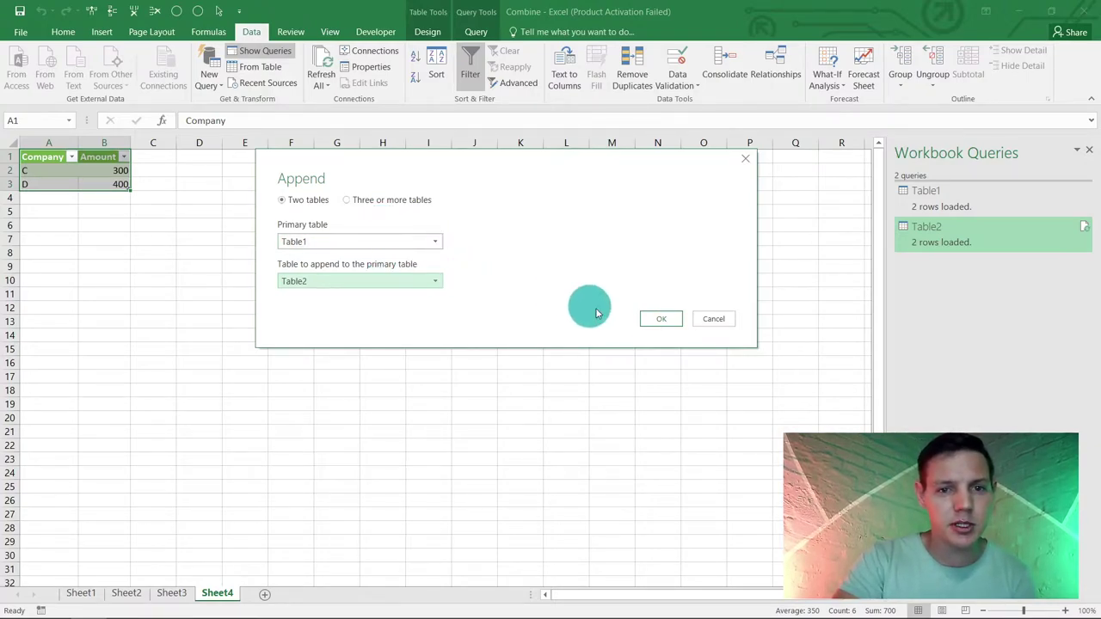
left_click(650, 320)
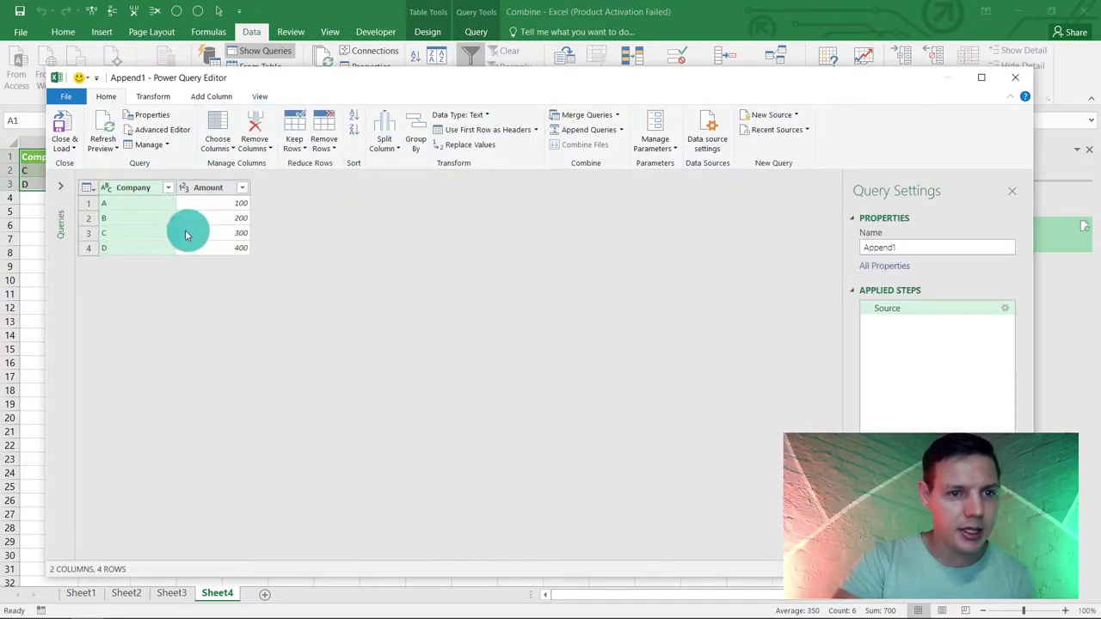
Step: Close & Load the Append1 query to a new sheet and deselect the combined table
left_click(62, 129)
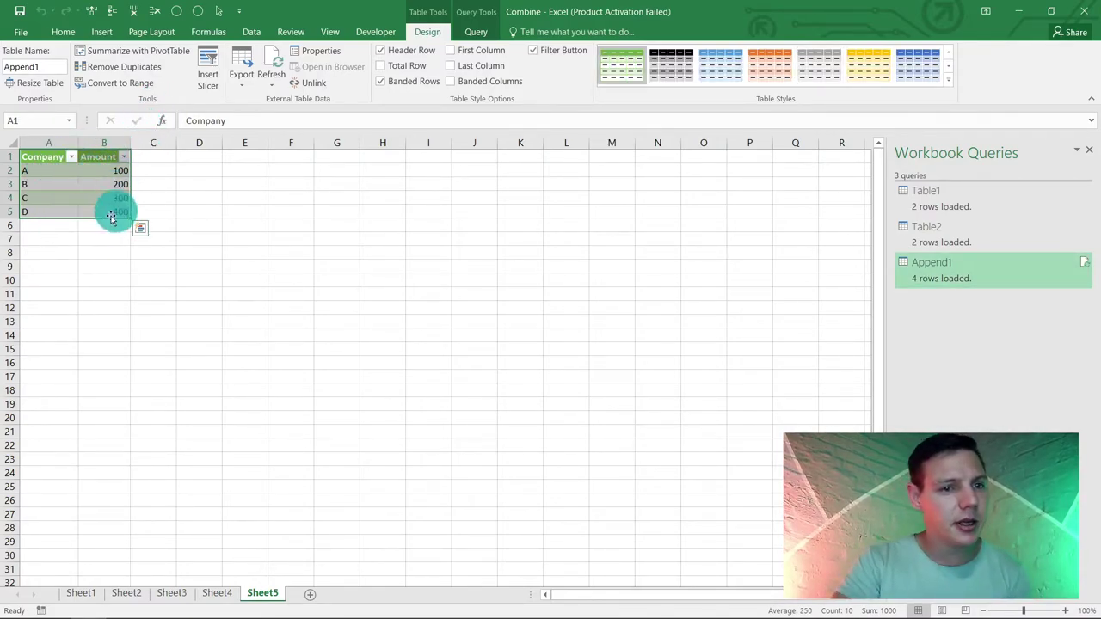
left_click(48, 156)
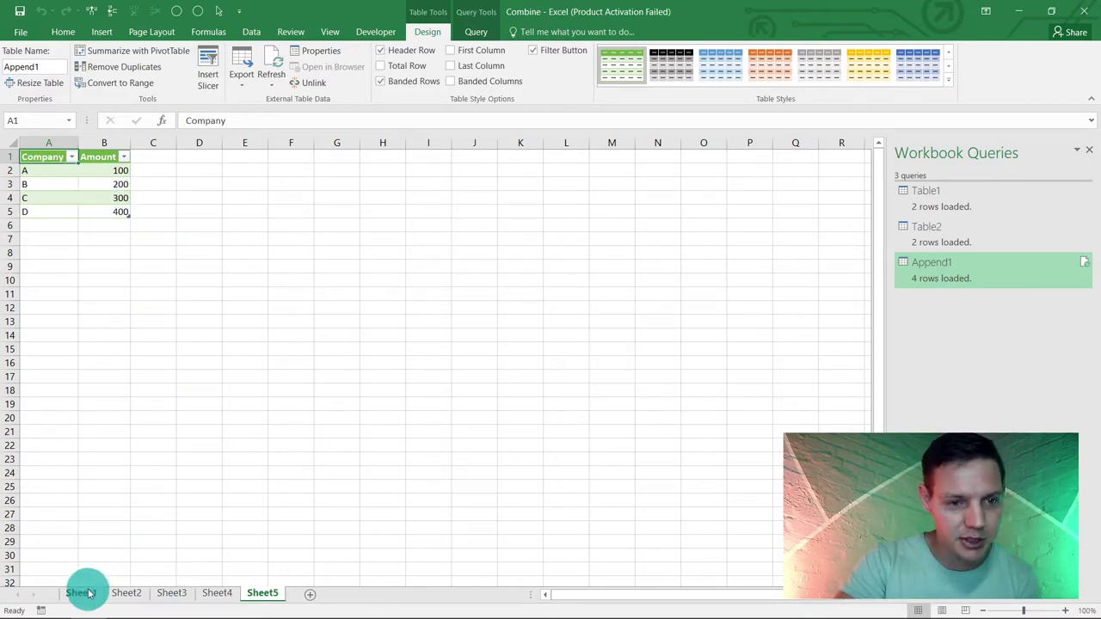
Step: Add company E with amount 500 in row 4 of the Sheet2 table, then return to Sheet5
left_click(123, 593)
left_click(58, 227)
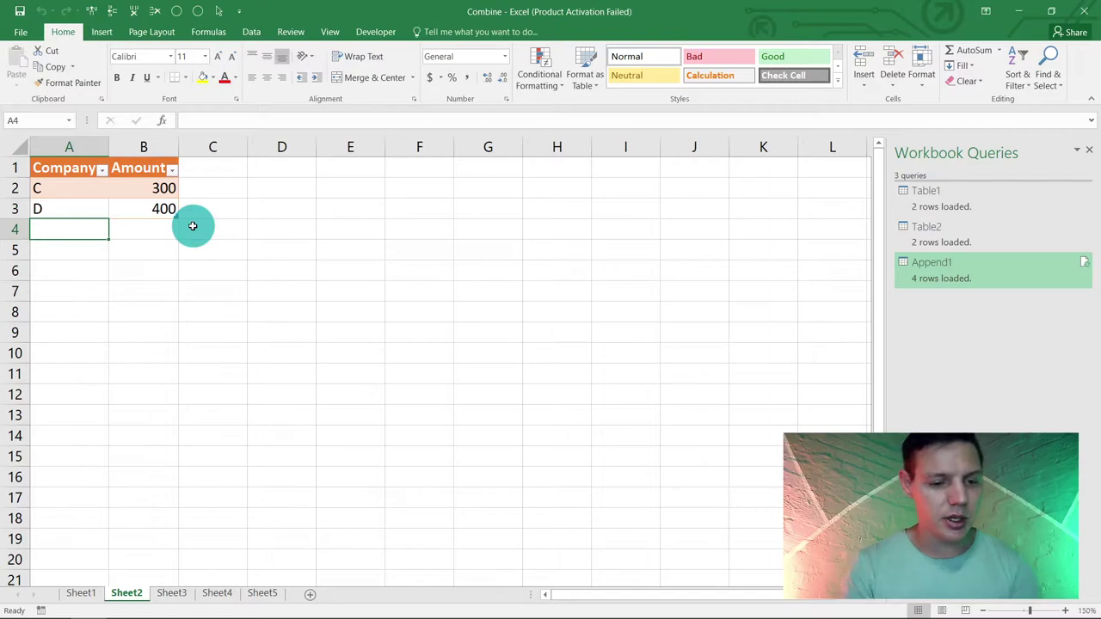
type("E")
key("Tab")
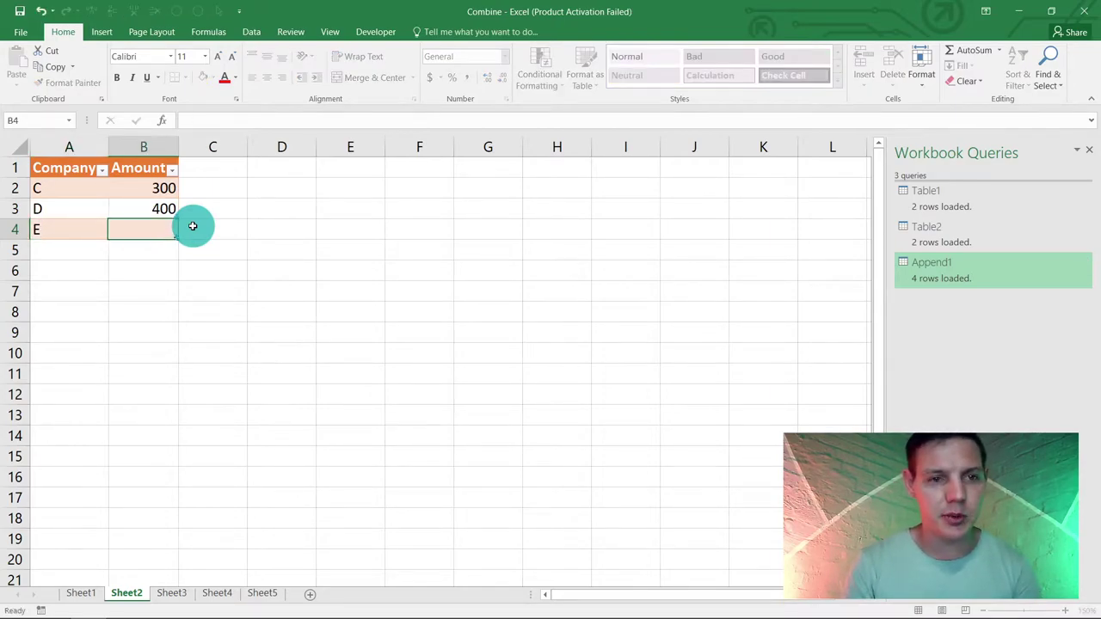
type("500")
key("Return")
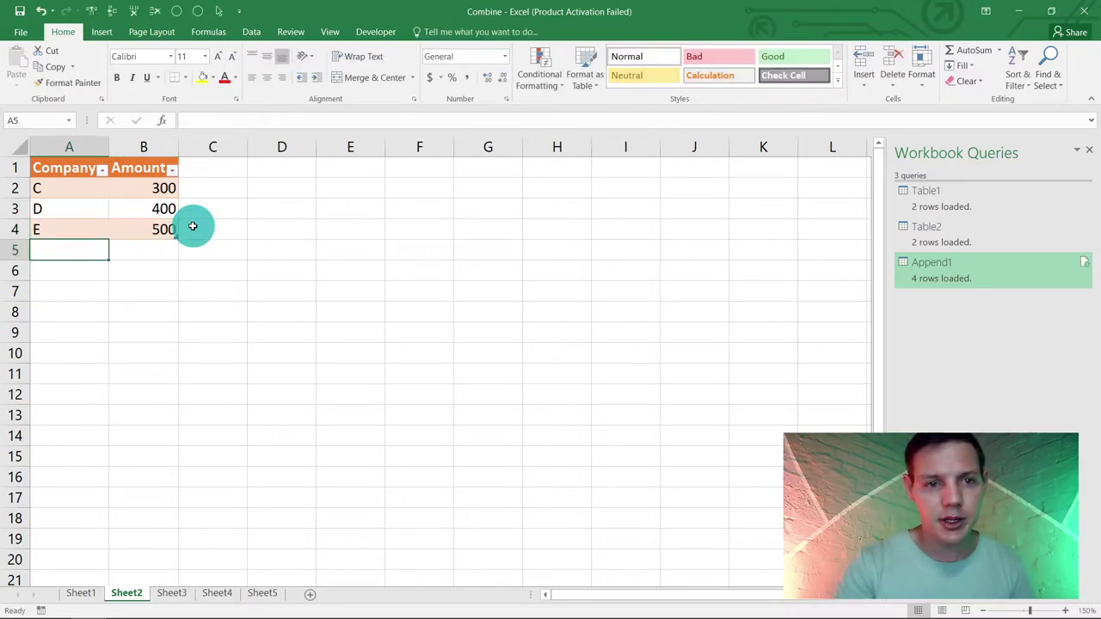
left_click(261, 593)
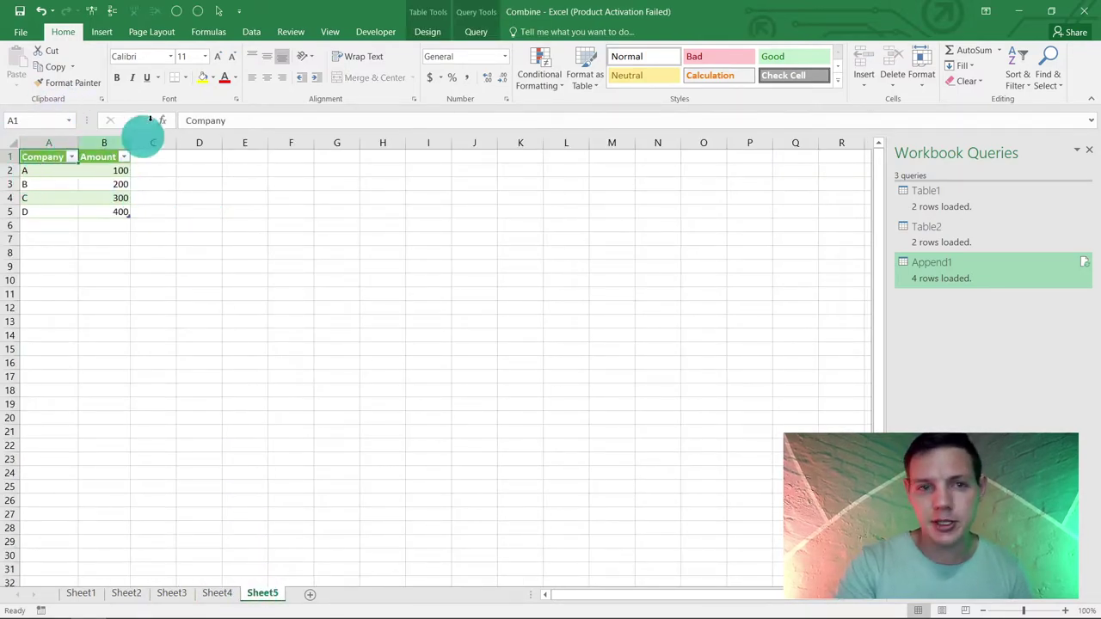
Step: Run Refresh All so the Append1 table picks up row E 500
left_click(252, 35)
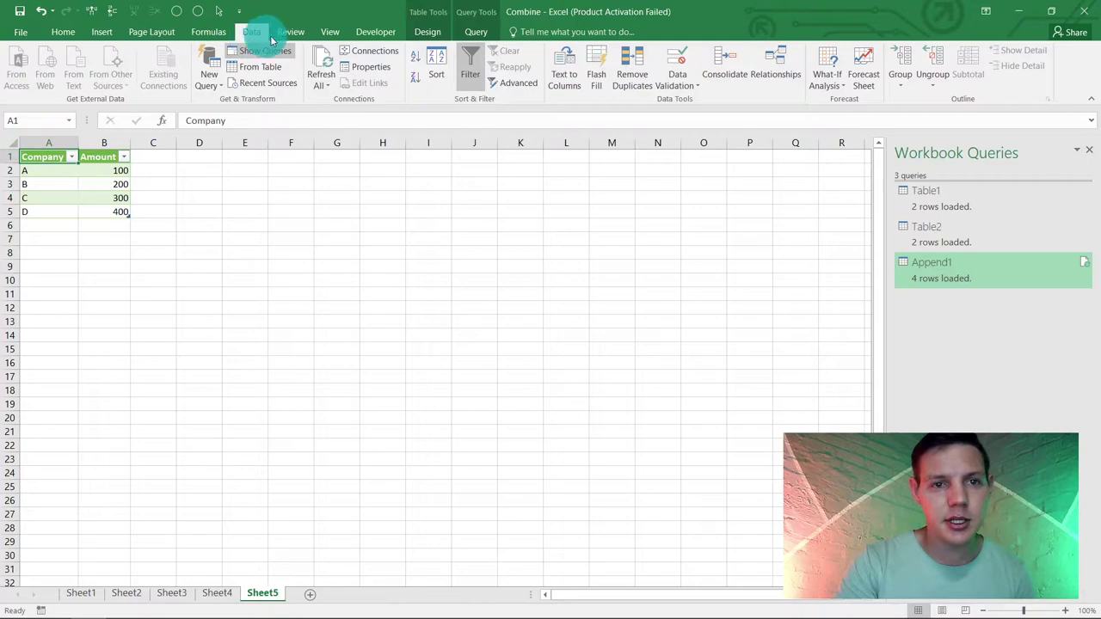
left_click(331, 63)
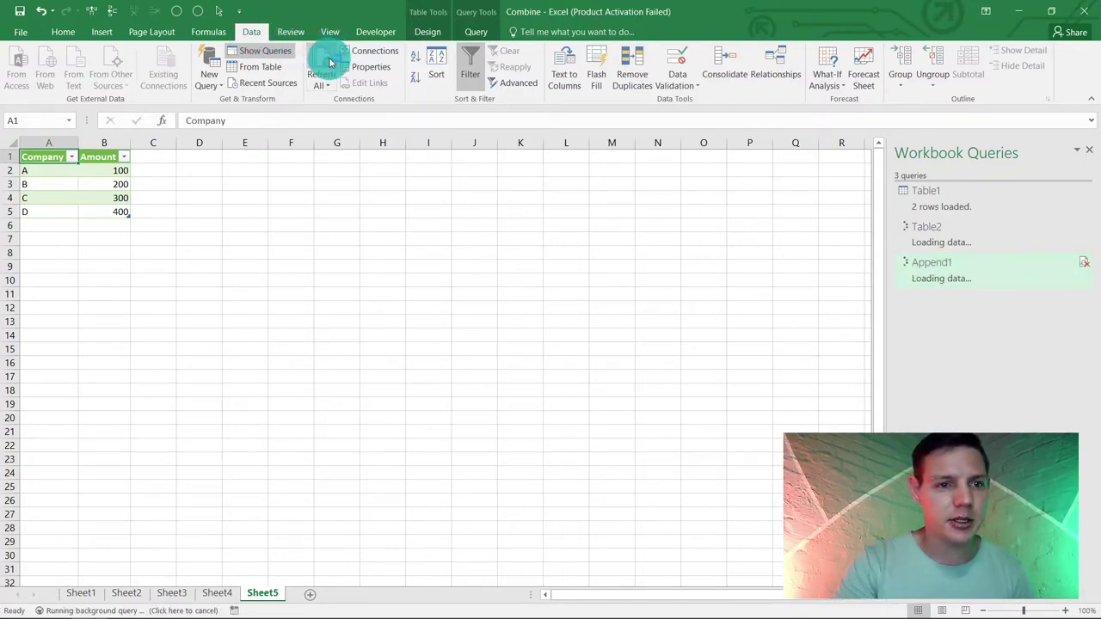
left_click(946, 263)
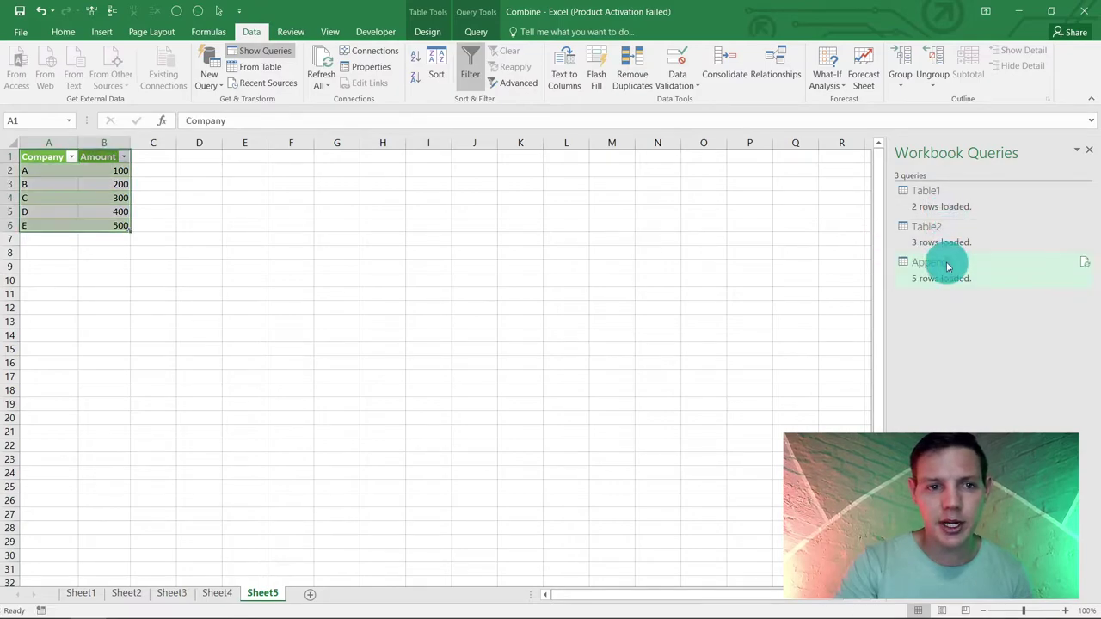
left_click(153, 252)
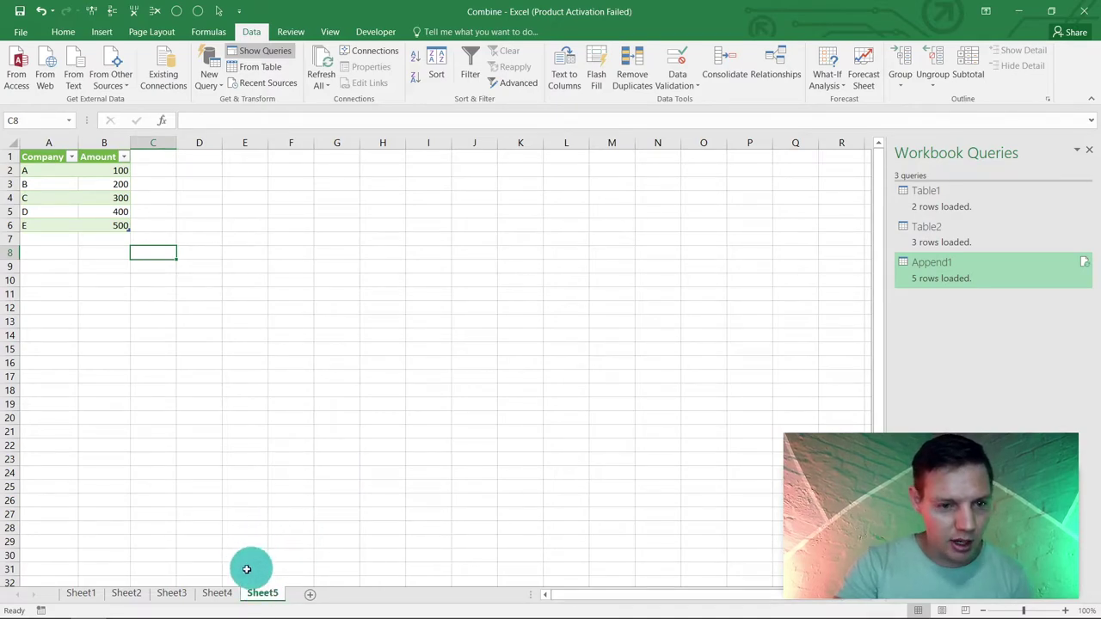
Step: Group several sheet tabs, then back out without deleting and reselect the sheets
left_click(217, 593, "ctrl")
left_click(180, 595, "ctrl")
left_click(142, 595, "ctrl")
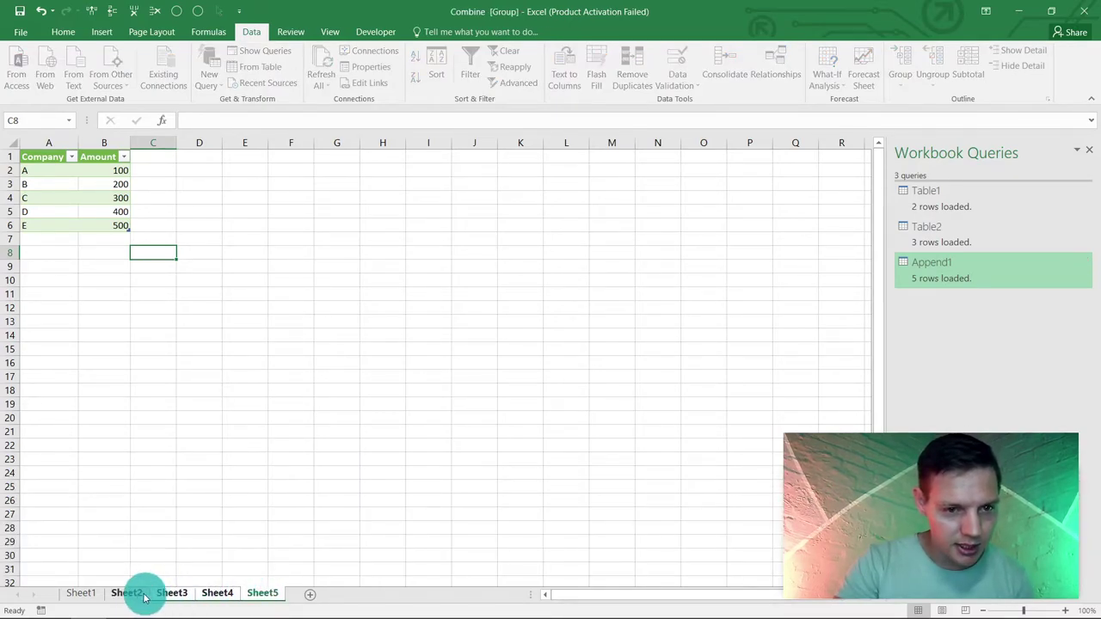
right_click(130, 595)
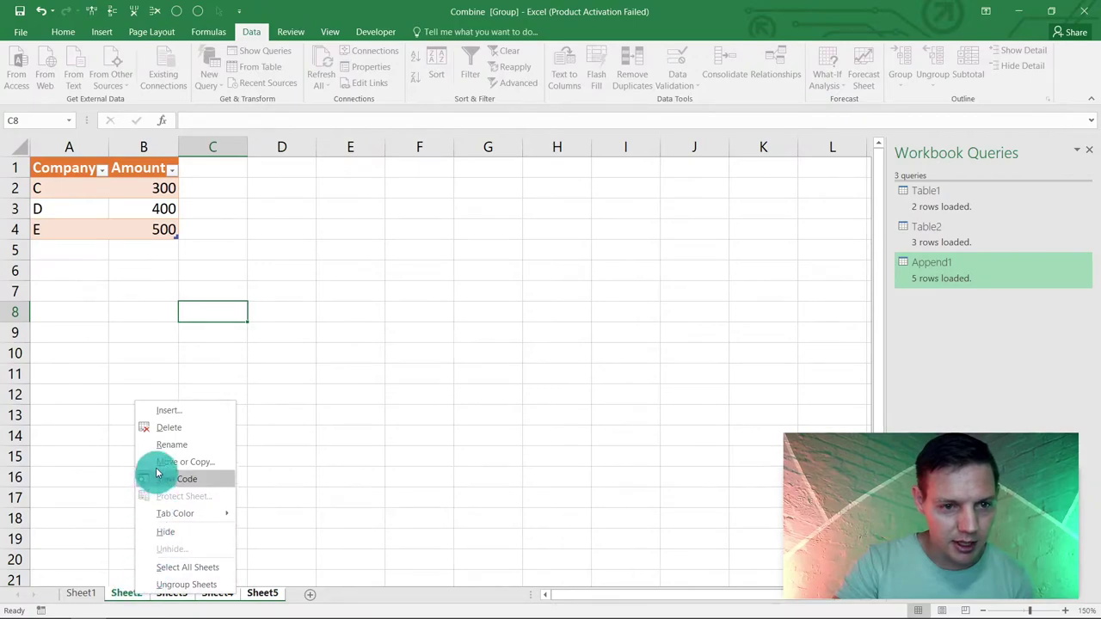
left_click(300, 514)
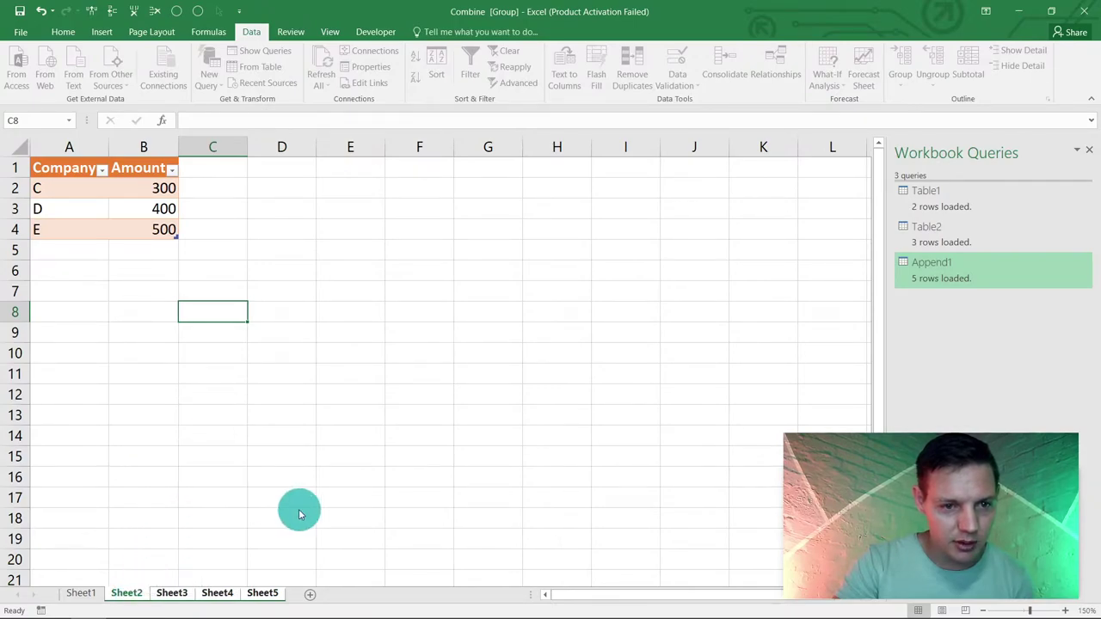
left_click(176, 595)
left_click(262, 594)
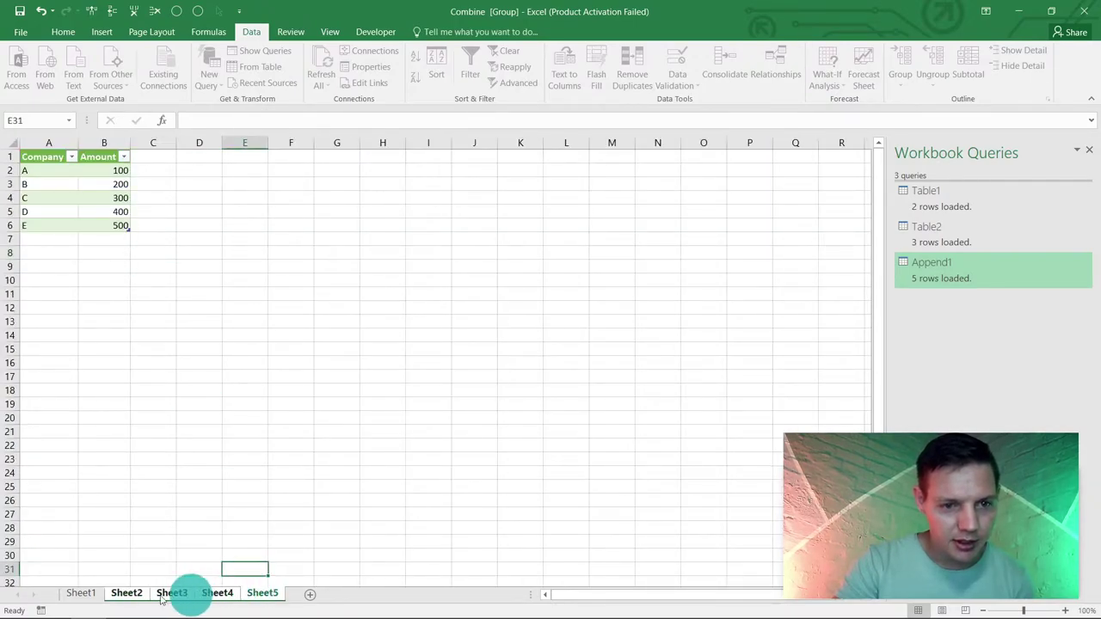
left_click(84, 594)
Step: Group Sheet5, Sheet4 and Sheet3 and permanently delete them
left_click(258, 594)
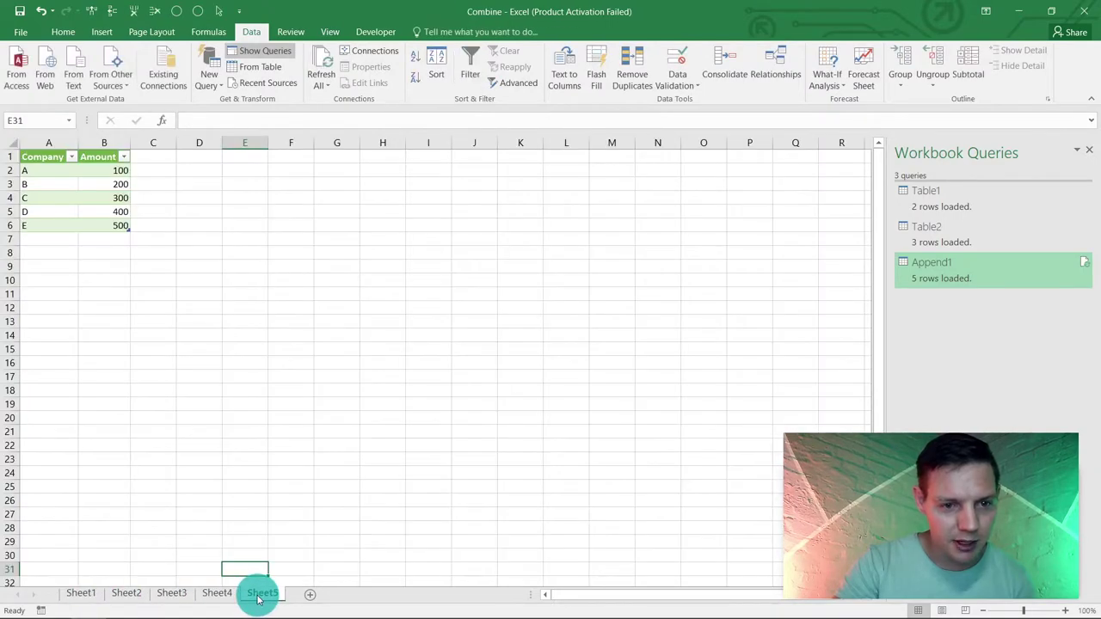
left_click(217, 593, "ctrl")
left_click(177, 593, "ctrl")
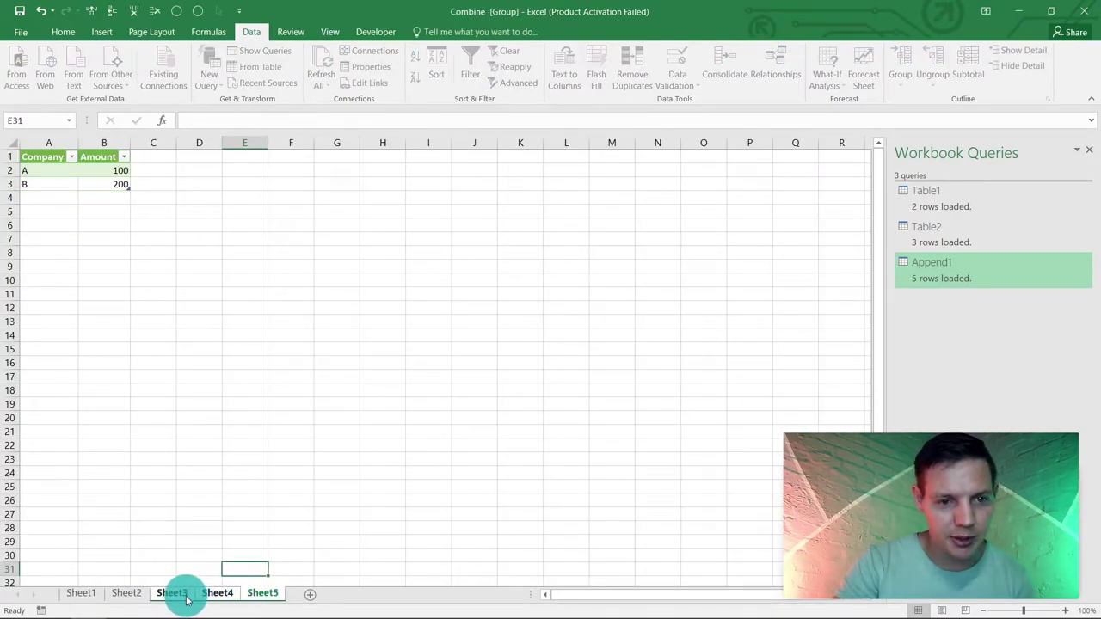
right_click(177, 593)
left_click(216, 430)
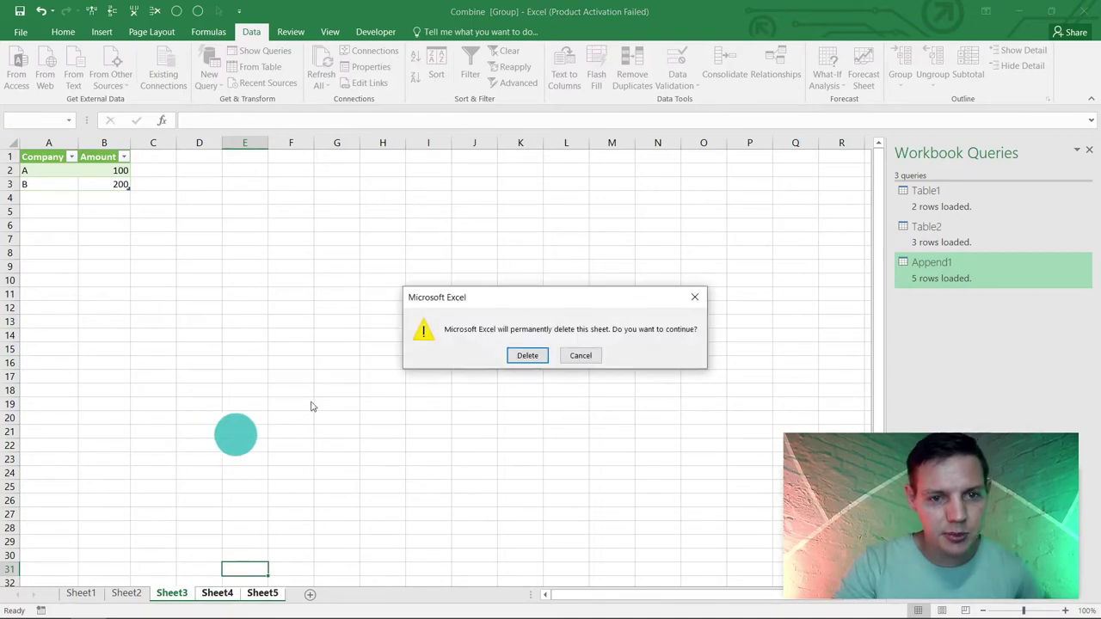
left_click(524, 358)
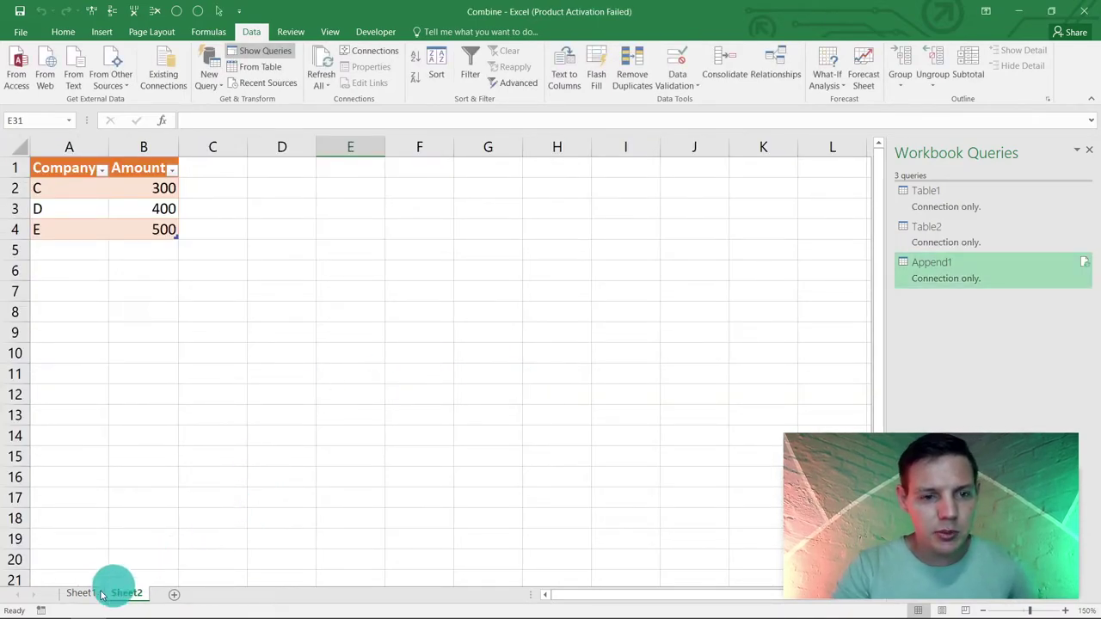
Step: Compare the Company/Amount tables on Sheet1 and Sheet2, then minimize Excel
left_click(80, 593)
left_click(127, 594)
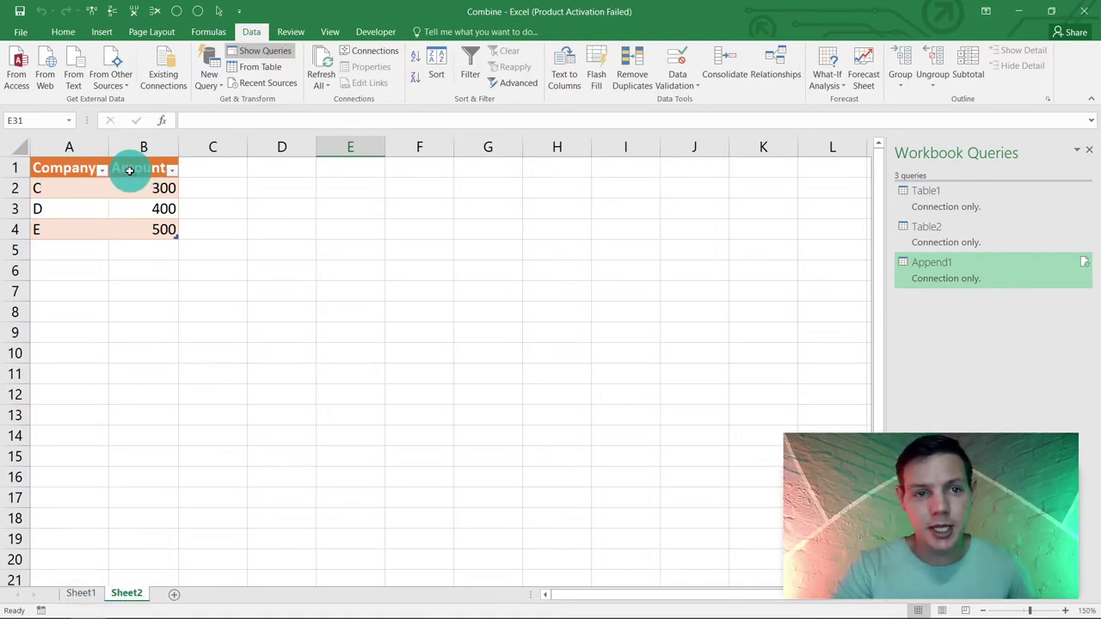
left_click(83, 168)
left_click(141, 168)
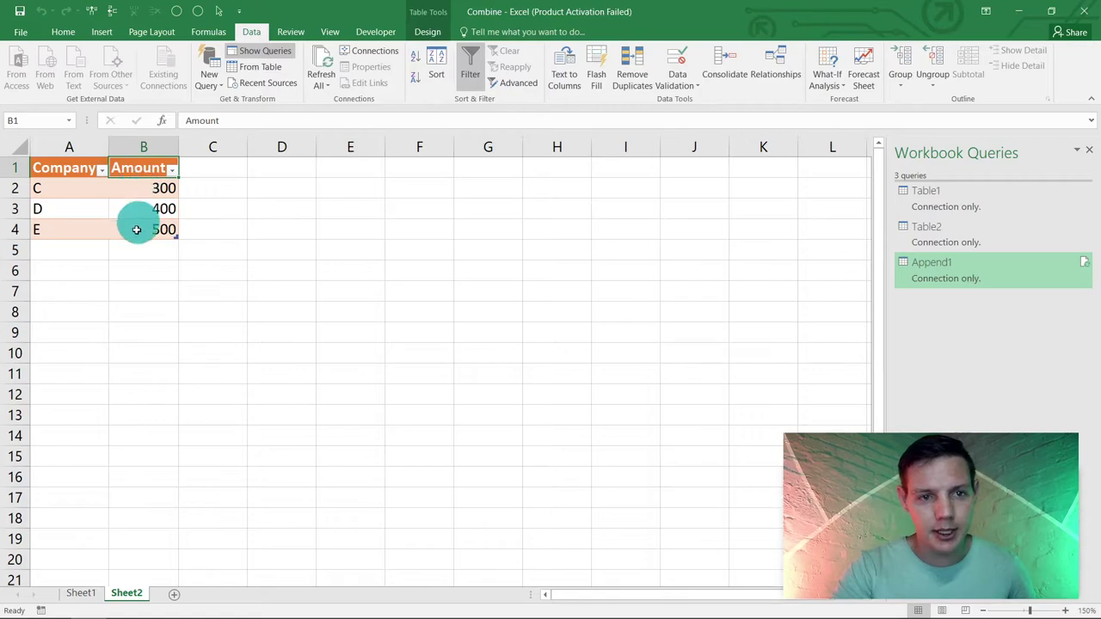
left_click(81, 592)
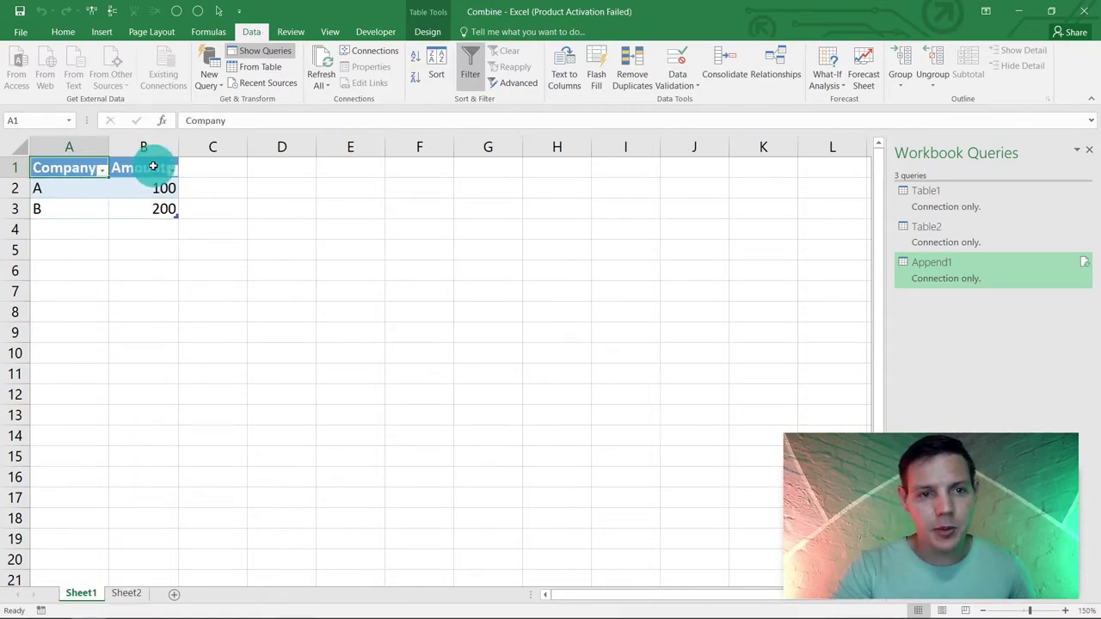
left_click(127, 593)
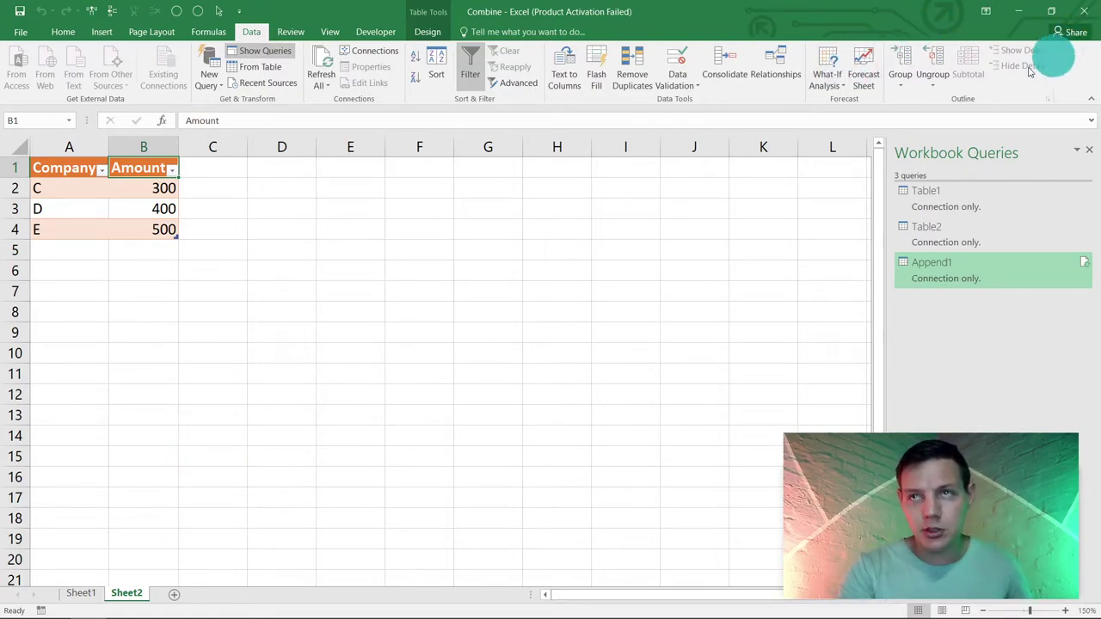
left_click(1012, 17)
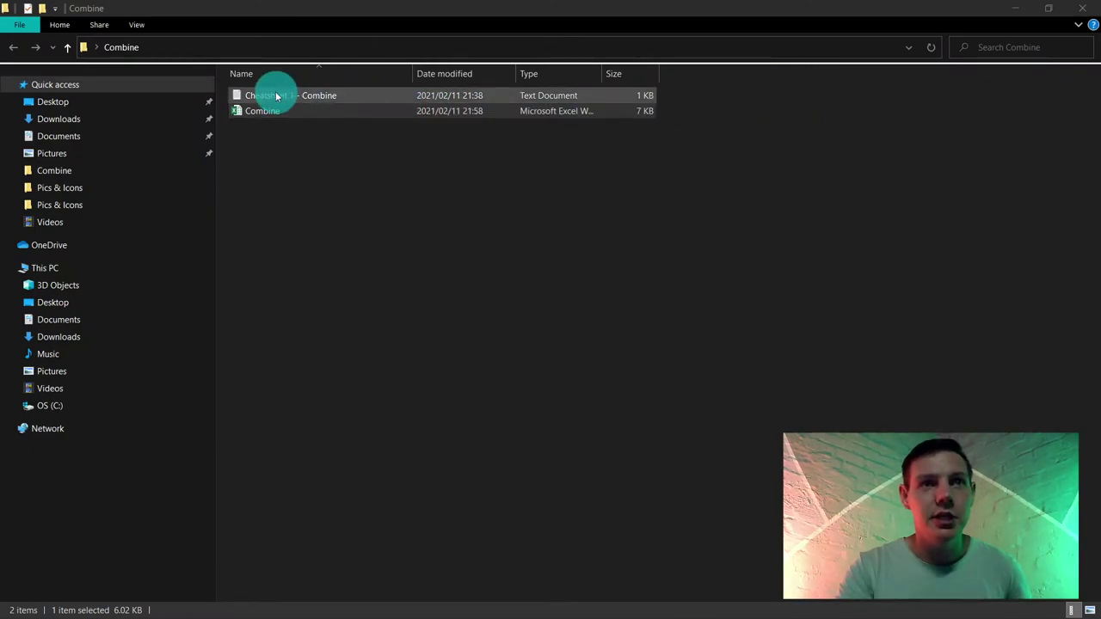
Step: Open Cheatsheet 1 - Combine in Notepad and copy its entire Sub Combine() macro
left_click(276, 96)
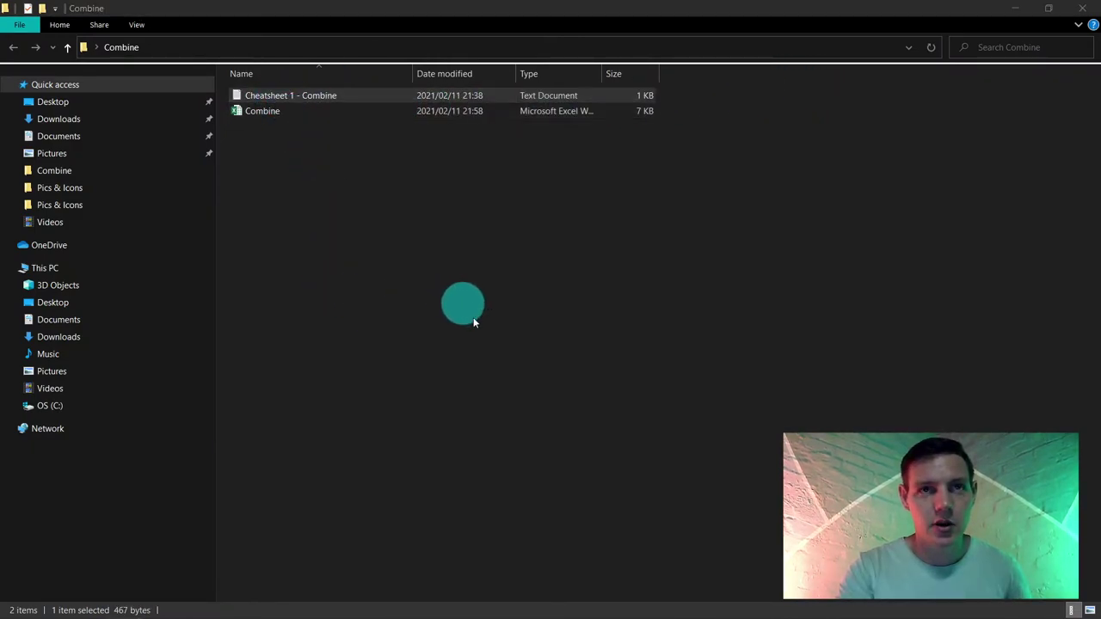
key("Return")
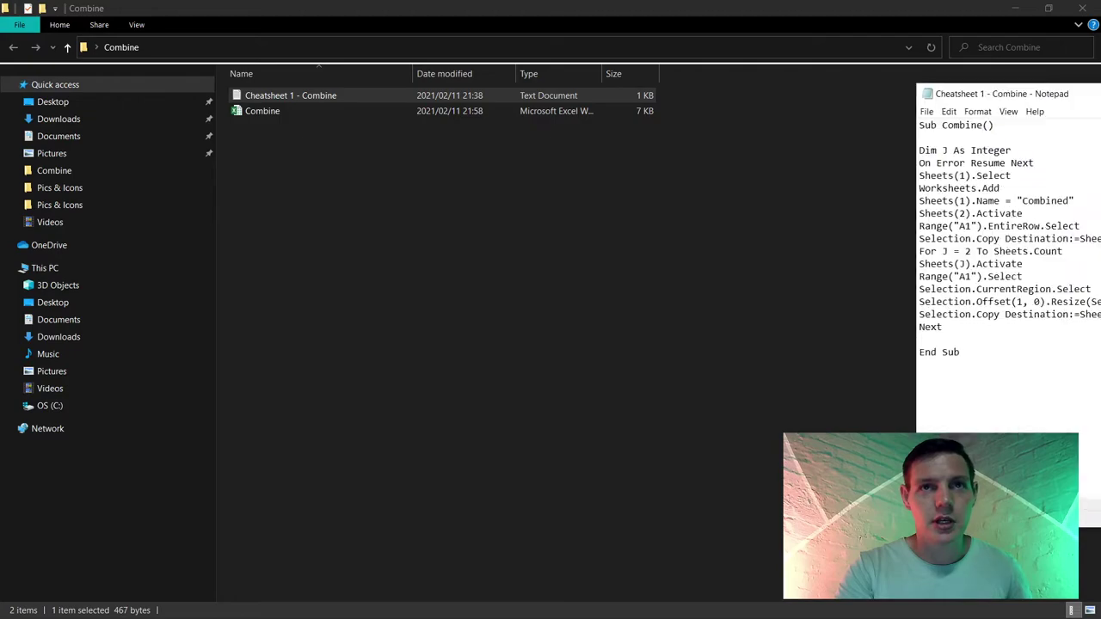
left_click_drag(990, 93, 499, 126)
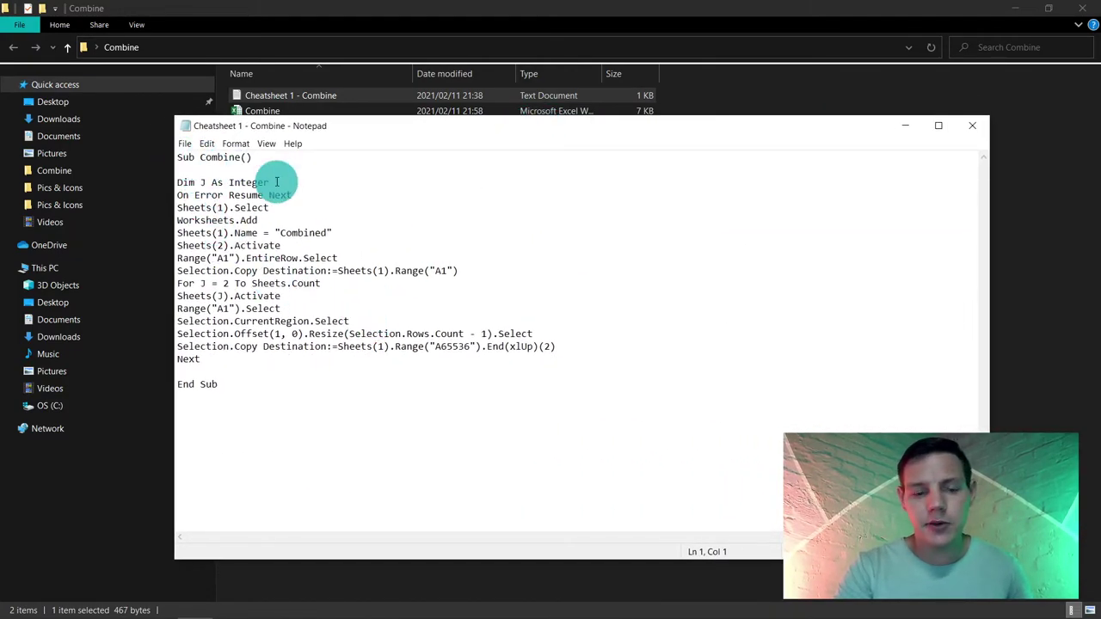
key("ctrl+a")
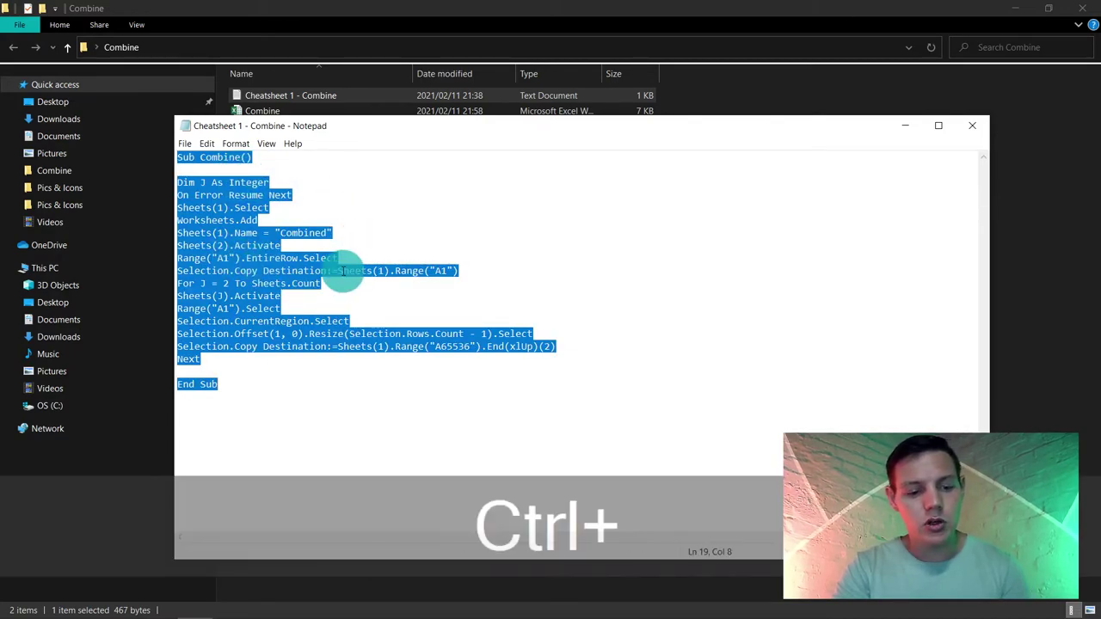
key("ctrl+c")
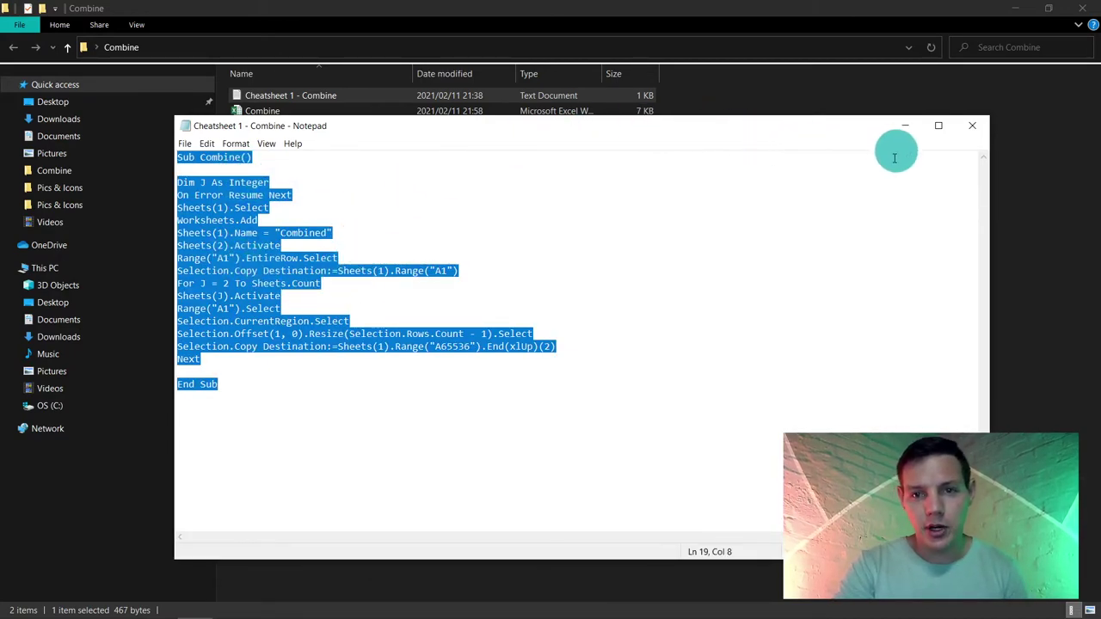
left_click(905, 127)
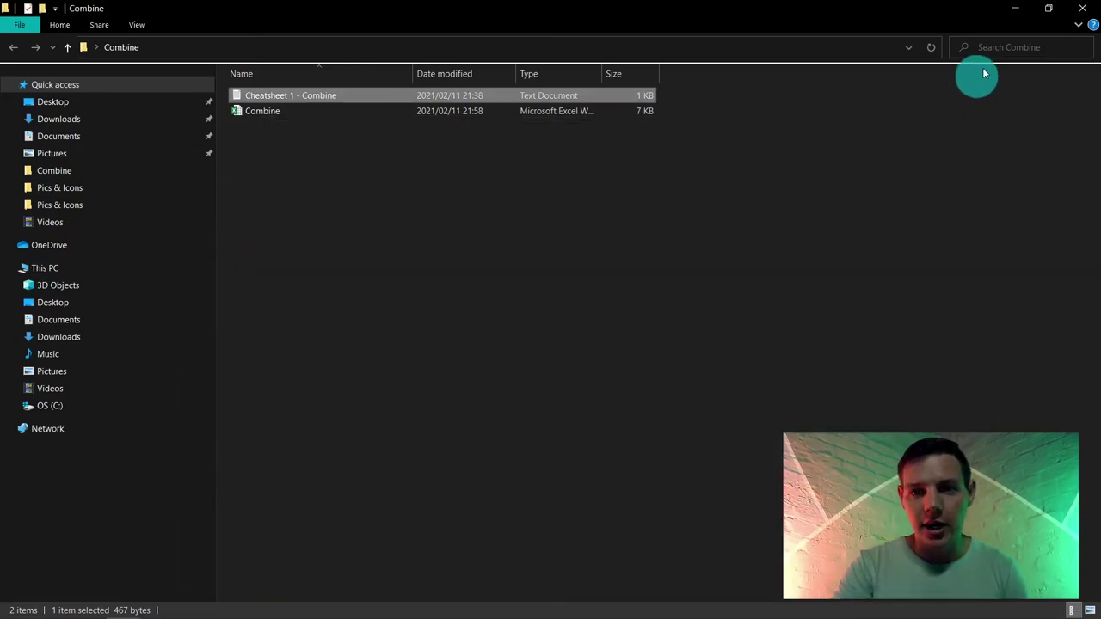
Step: Bring the Combine workbook back on screen and show the Developer tab
left_click(1013, 9)
mouse_move(485, 612)
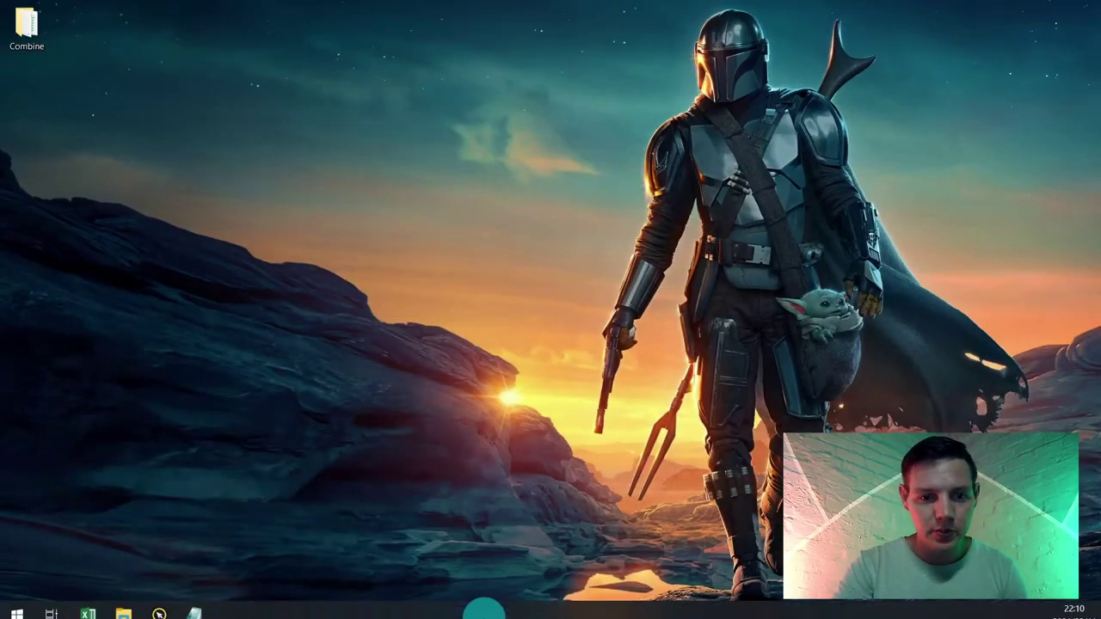
left_click(87, 606)
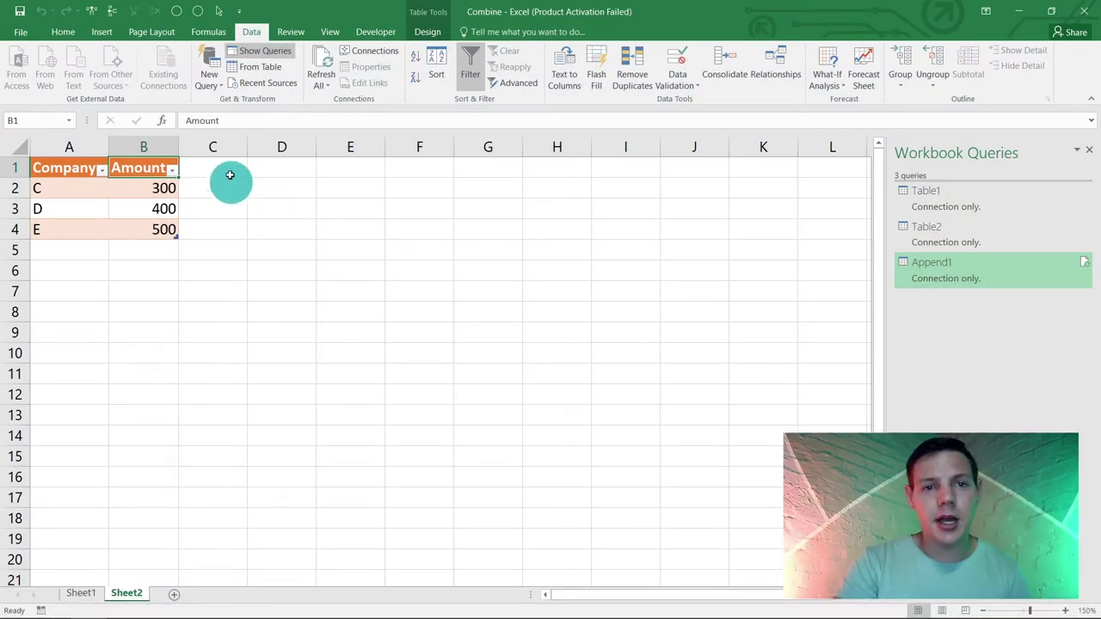
left_click(376, 32)
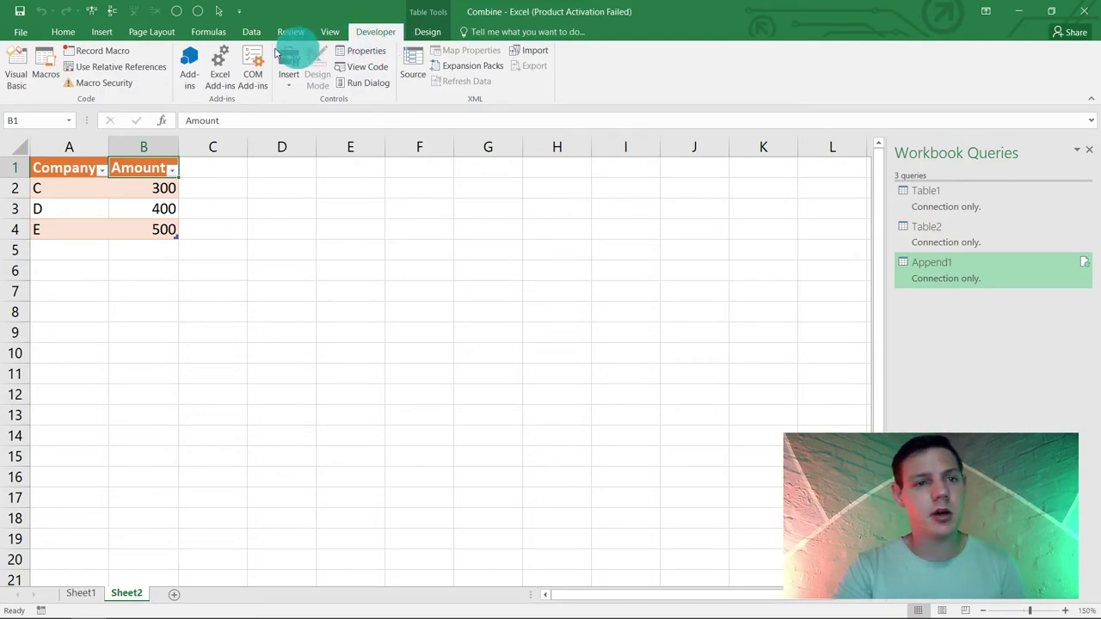
Step: Confirm in Excel Options > Customize Ribbon that Developer is checked
left_click(22, 34)
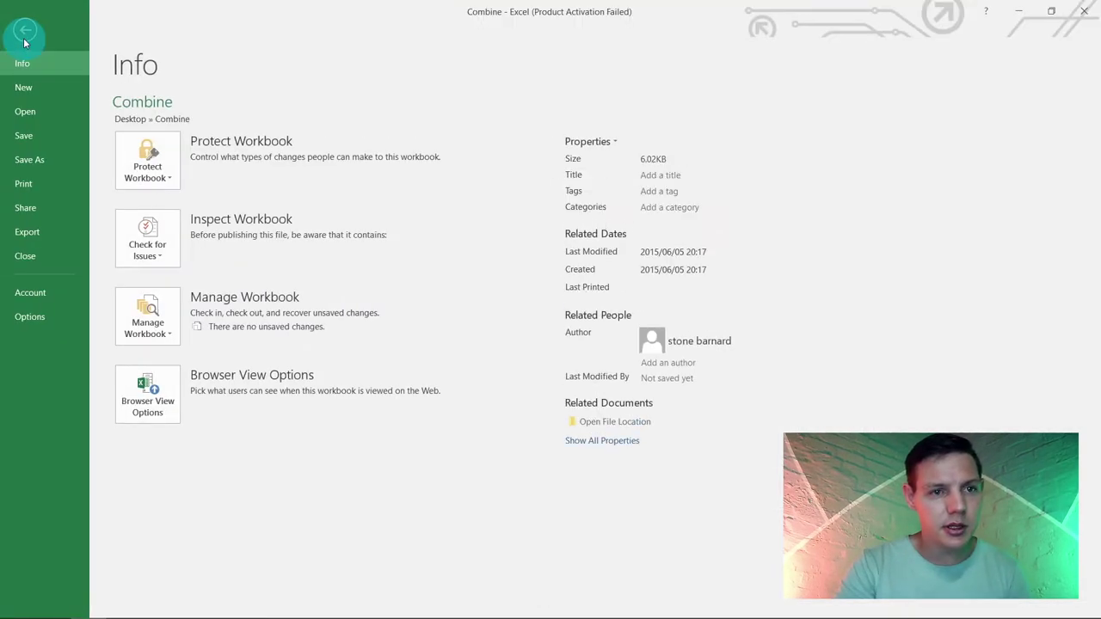
left_click(30, 317)
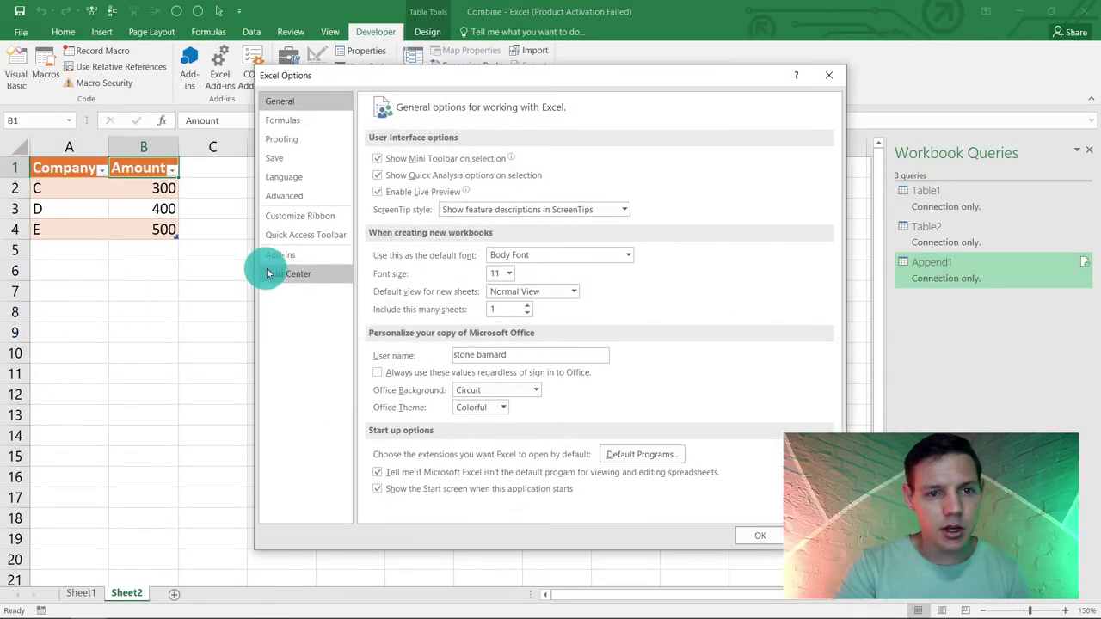
left_click(320, 216)
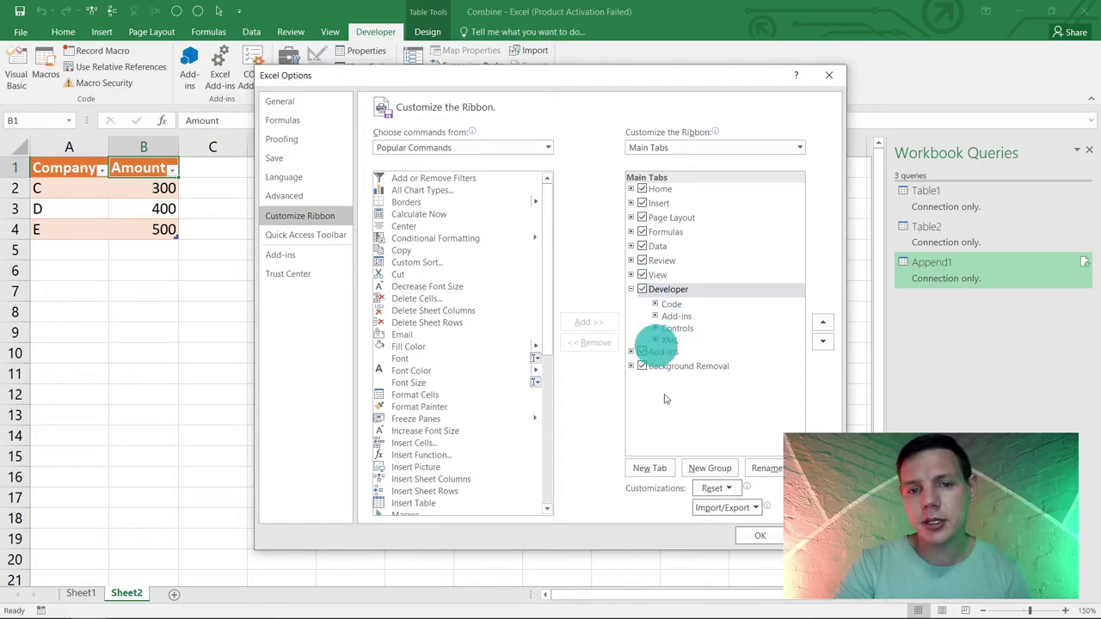
left_click(755, 534)
left_click(365, 32)
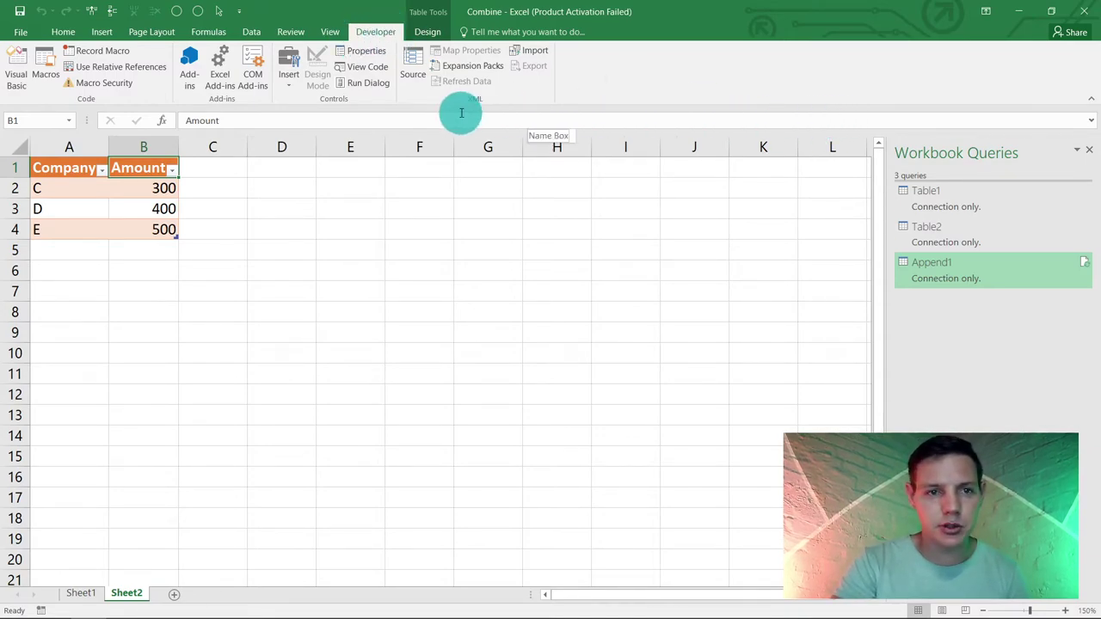
Step: Create a new macro named Combine from the Macros dialog
left_click(48, 78)
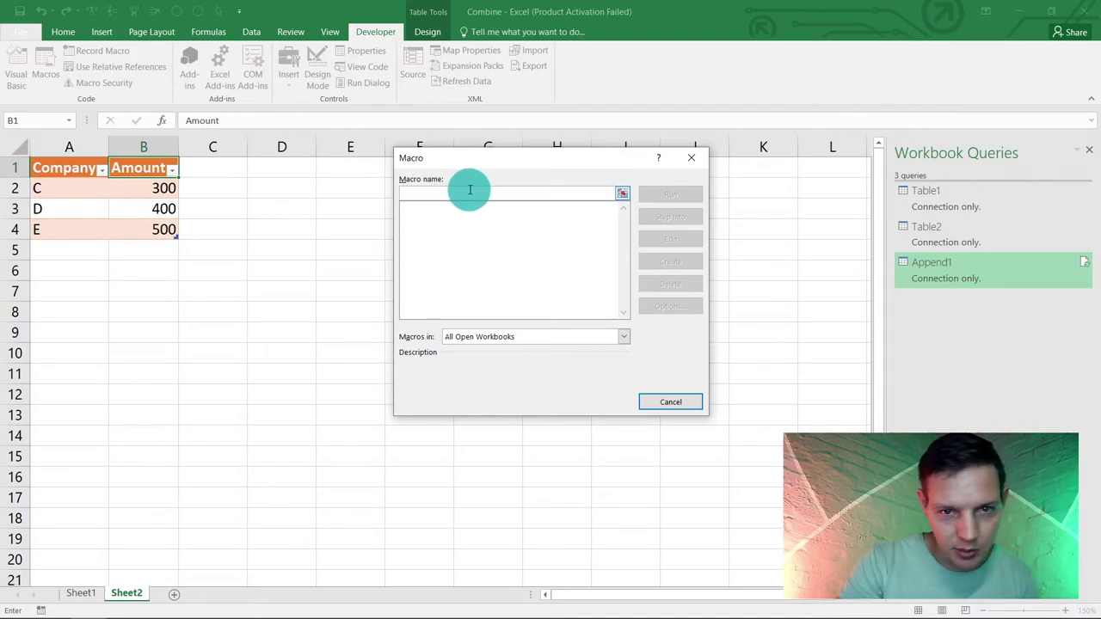
type("c")
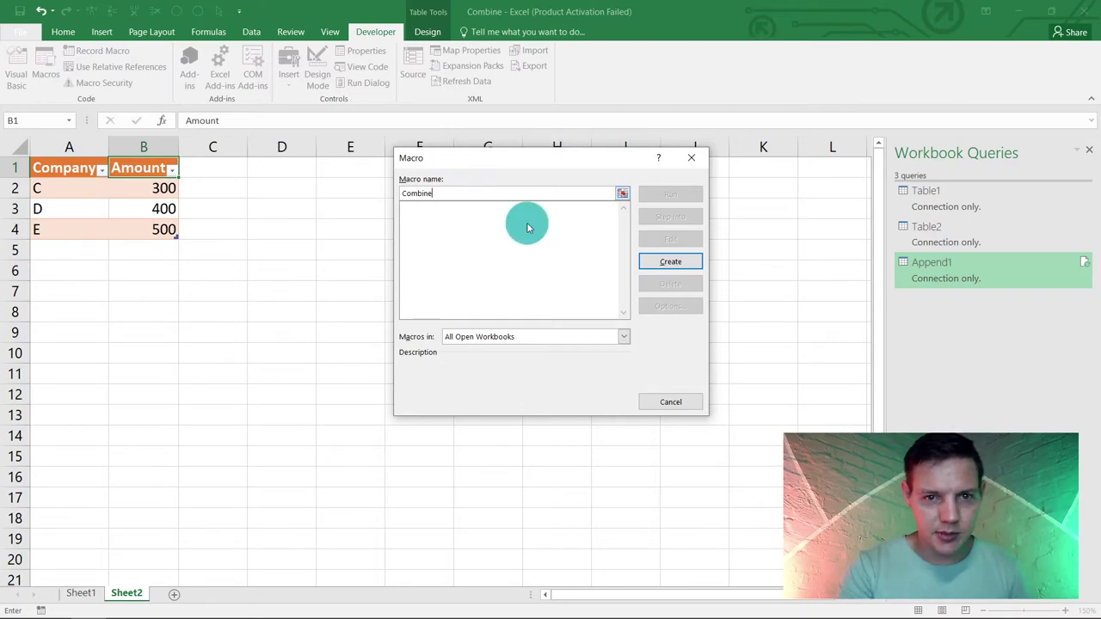
left_click(651, 260)
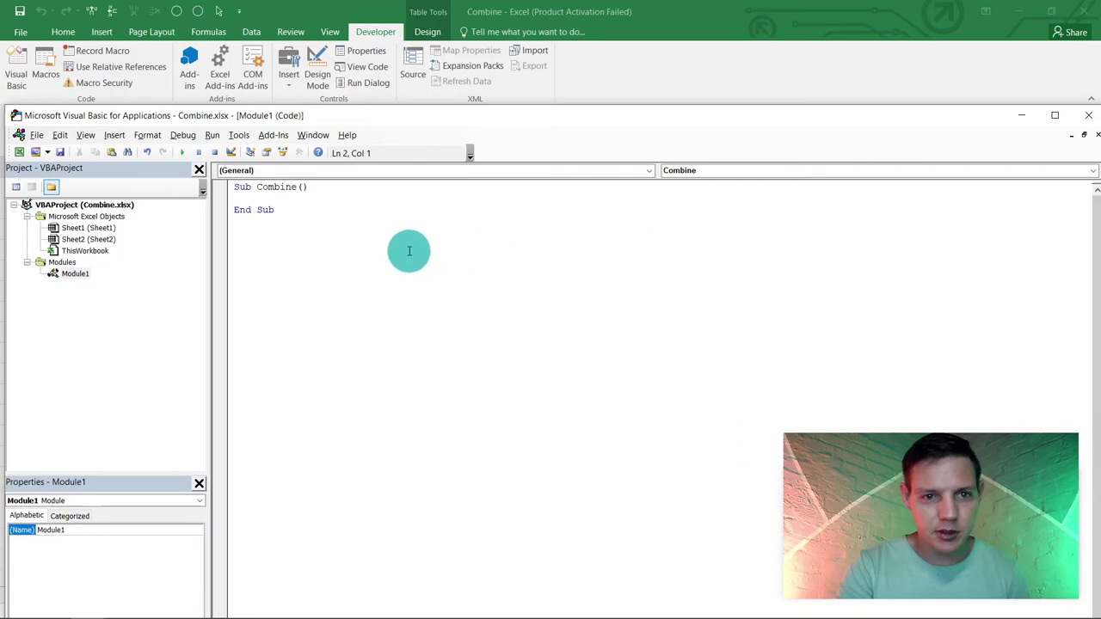
Step: Replace the empty Combine stub in Module1 with the copied macro code, then save
left_click_drag(290, 212, 215, 185)
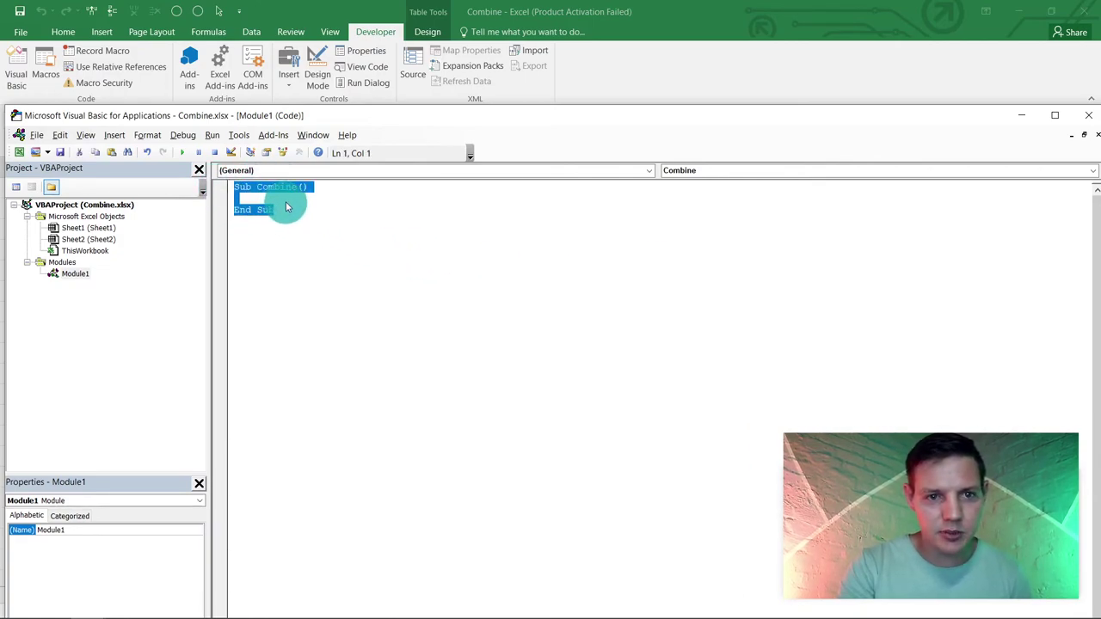
key("ctrl+v")
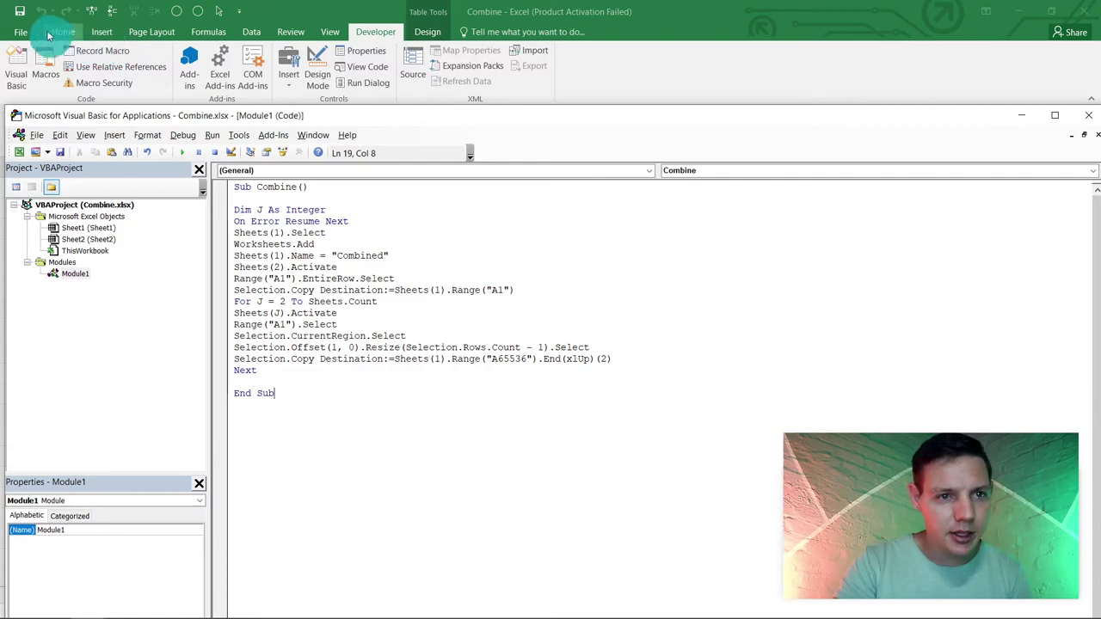
left_click(21, 12)
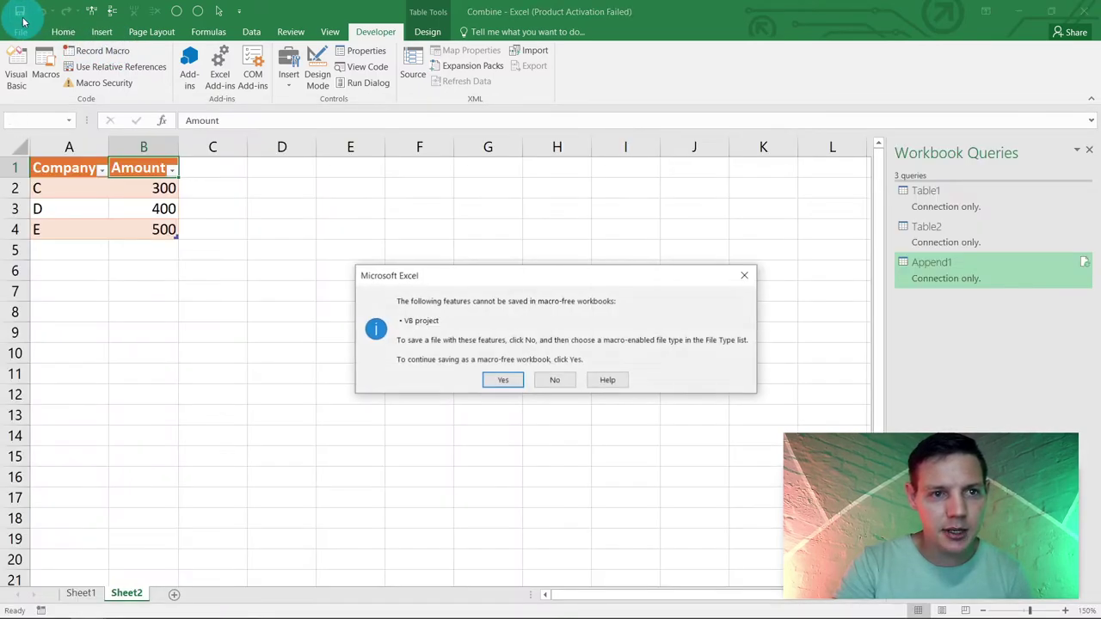
Step: Save Combine as an Excel Macro-Enabled Workbook in the Combine folder
left_click(553, 381)
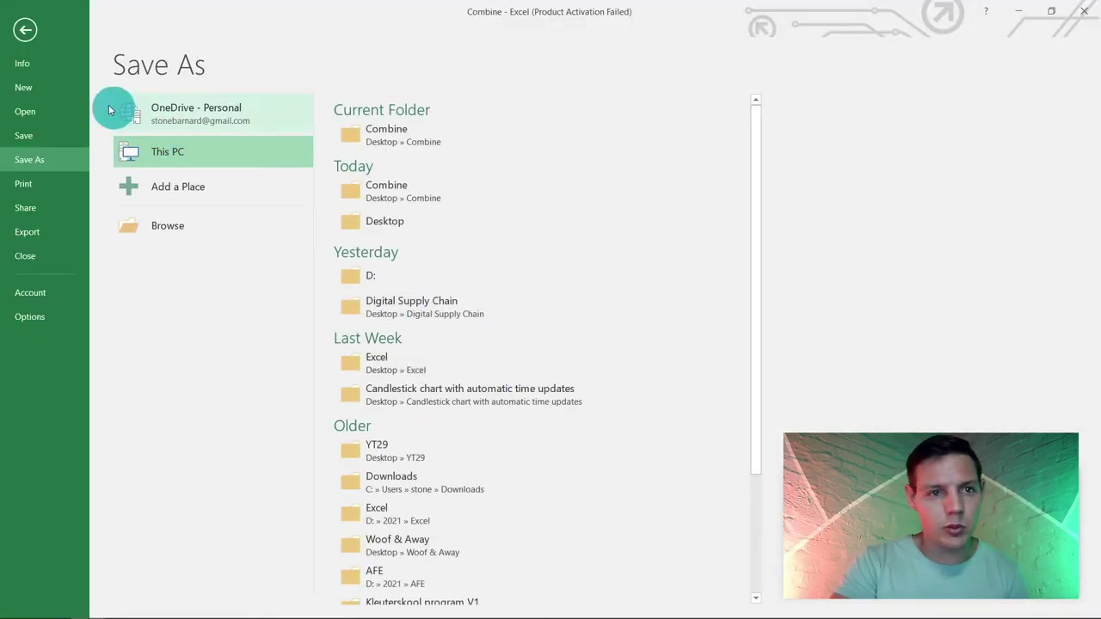
left_click(28, 32)
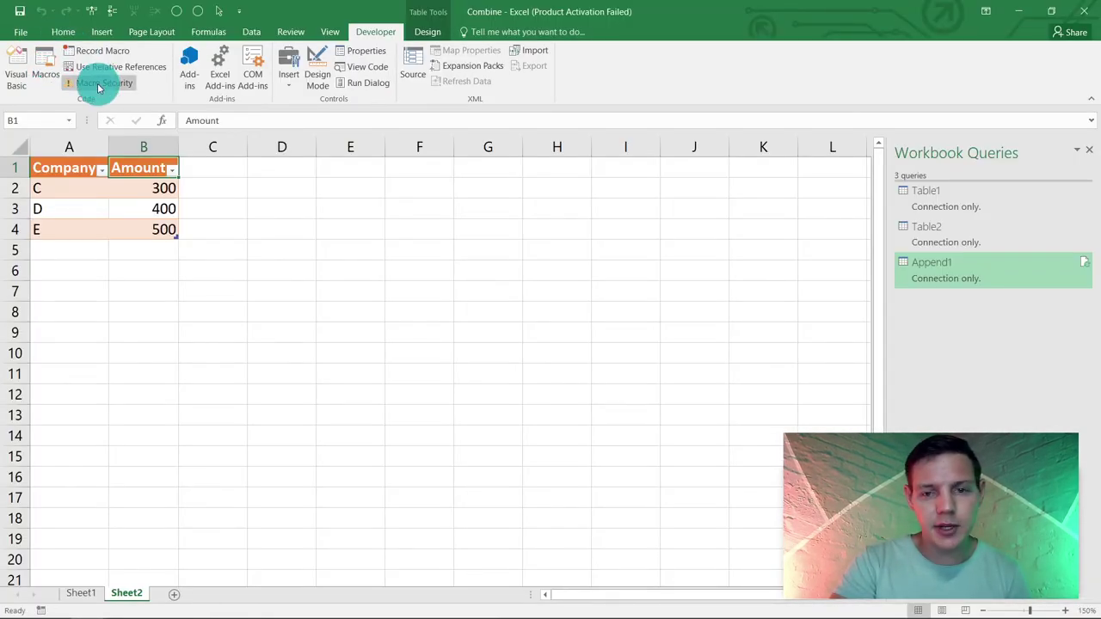
left_click(22, 35)
left_click(44, 162)
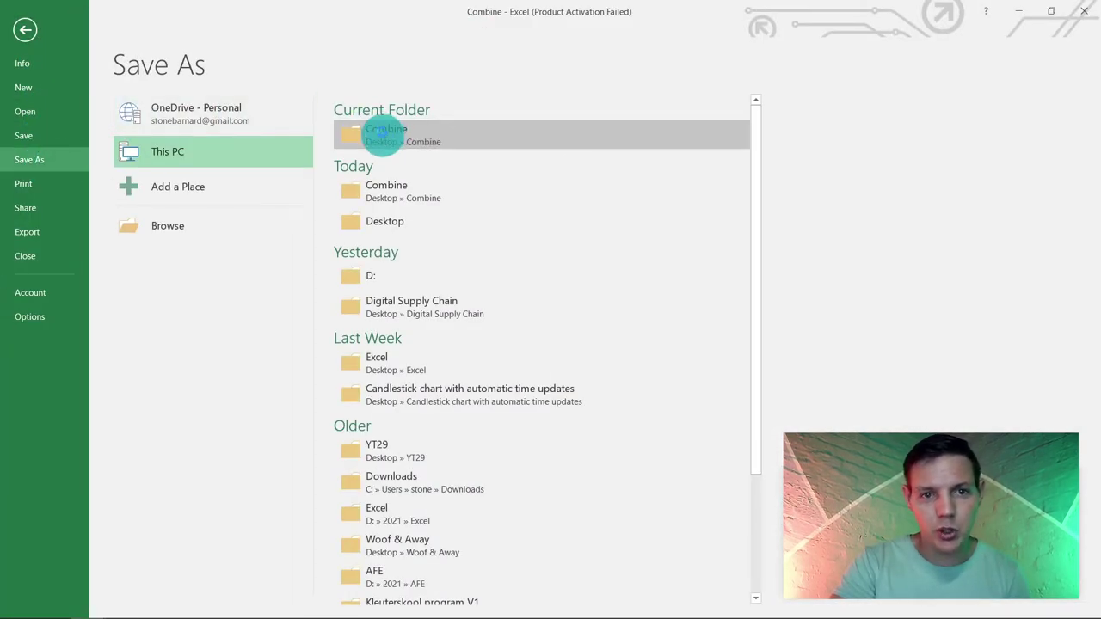
left_click(386, 137)
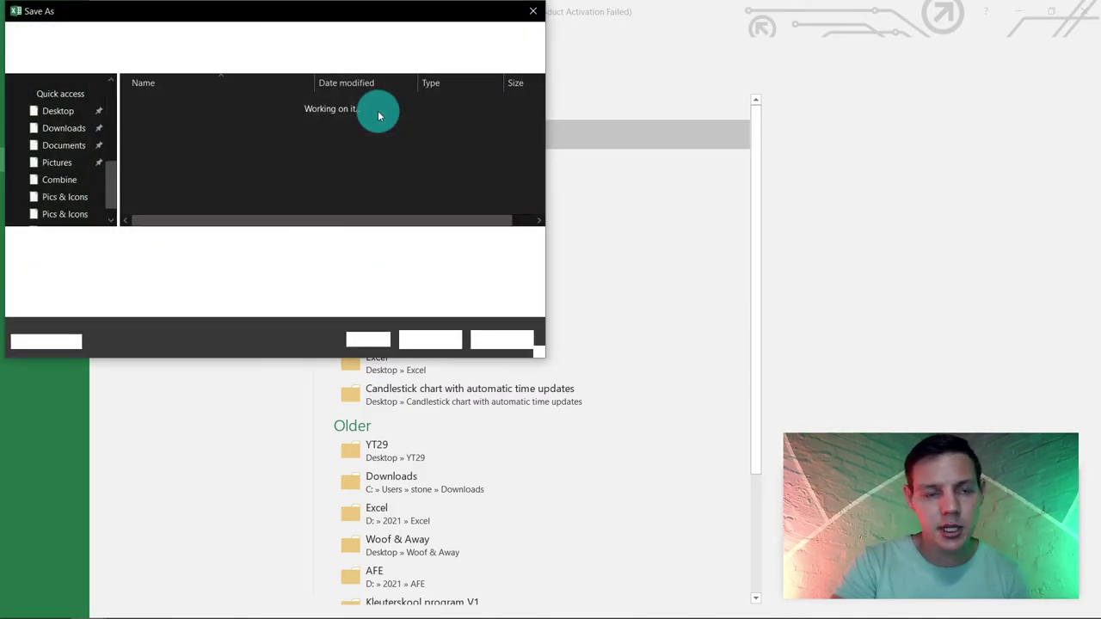
left_click(230, 259)
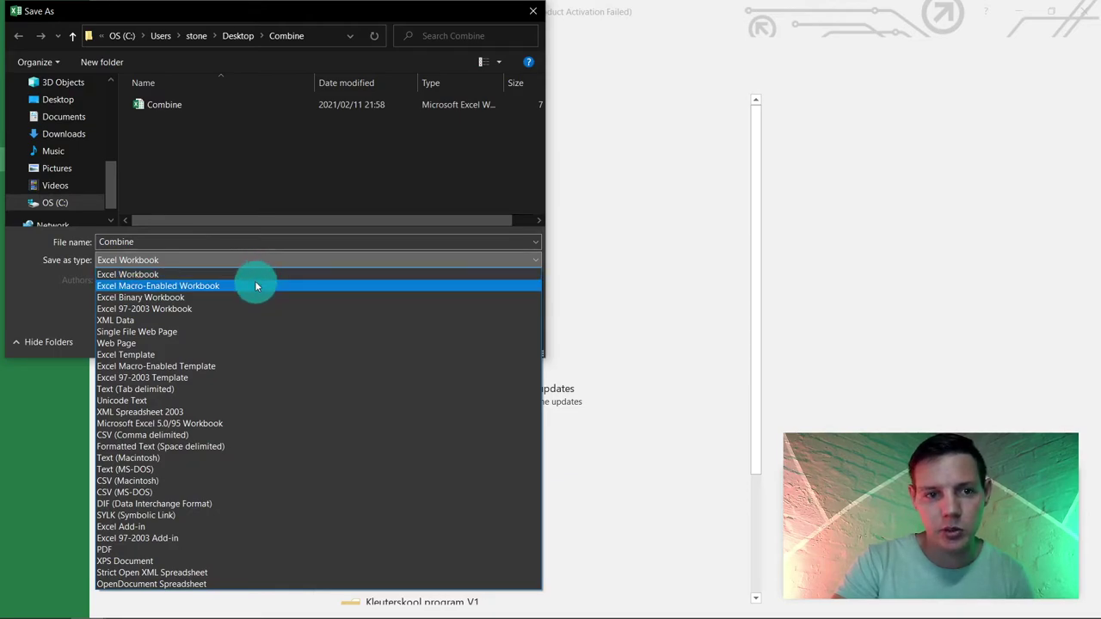
left_click(255, 286)
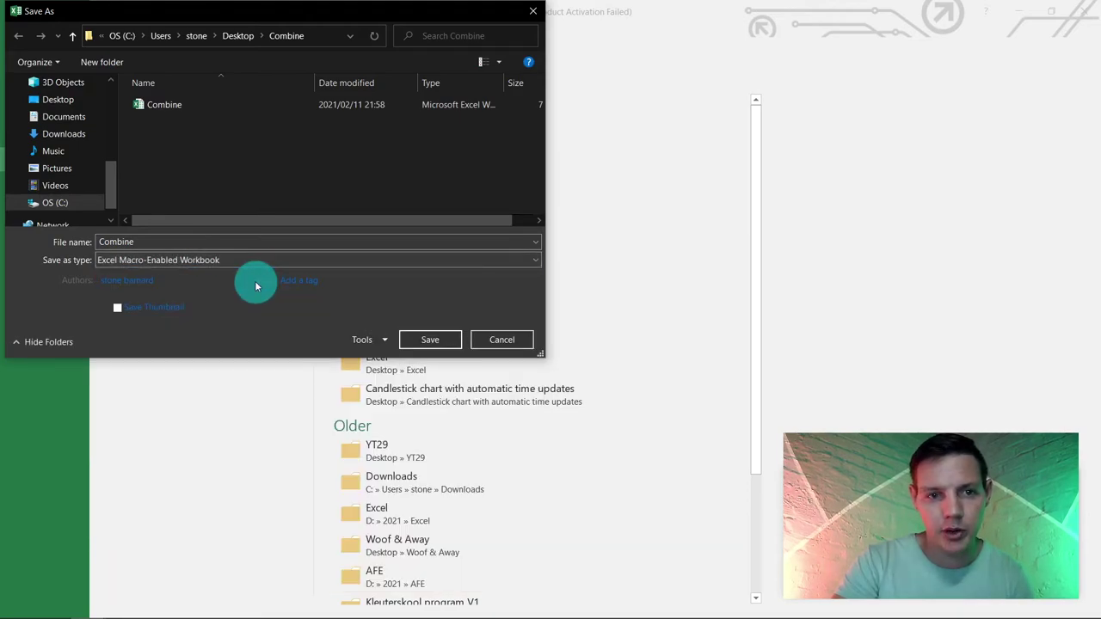
left_click(417, 340)
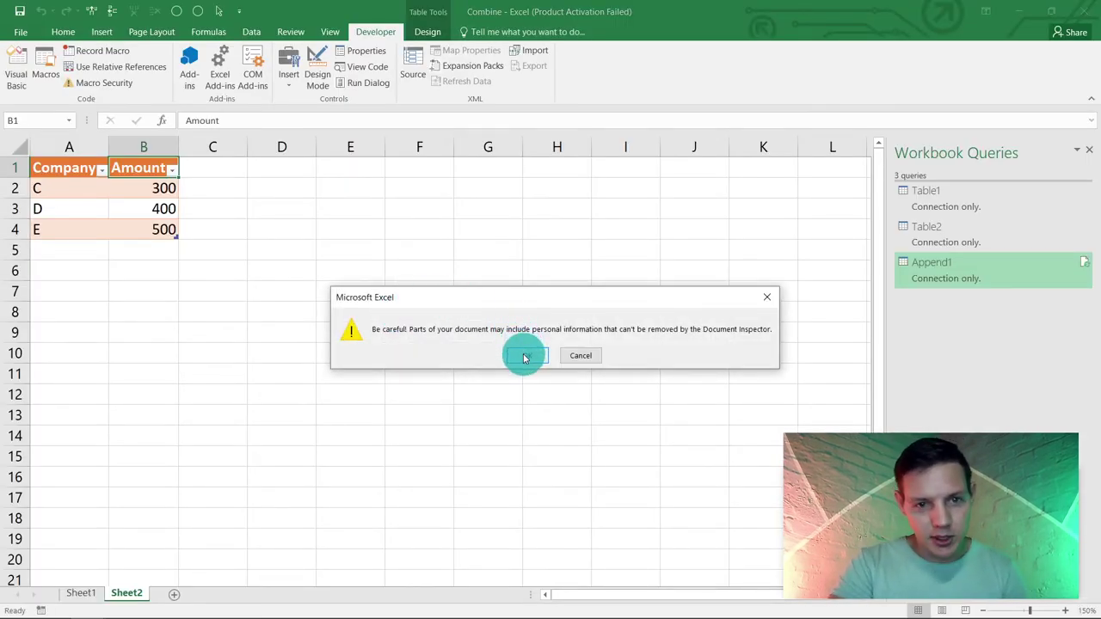
left_click(526, 357)
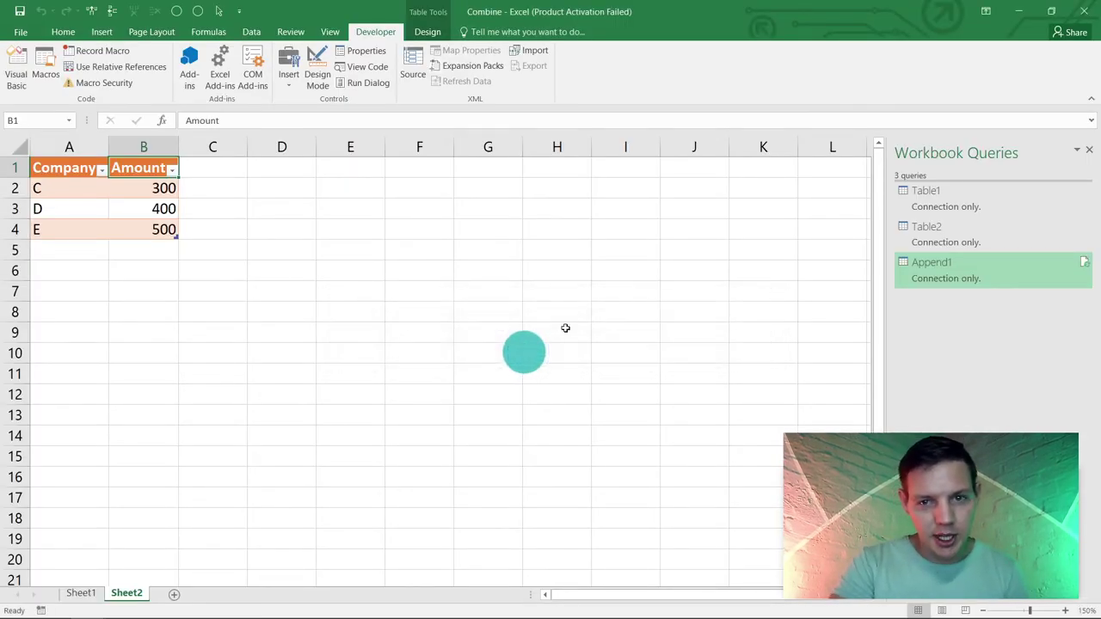
Step: Run the Combine macro and view the new Combined sheet listing companies A–E, amounts 100–500
left_click(1089, 154)
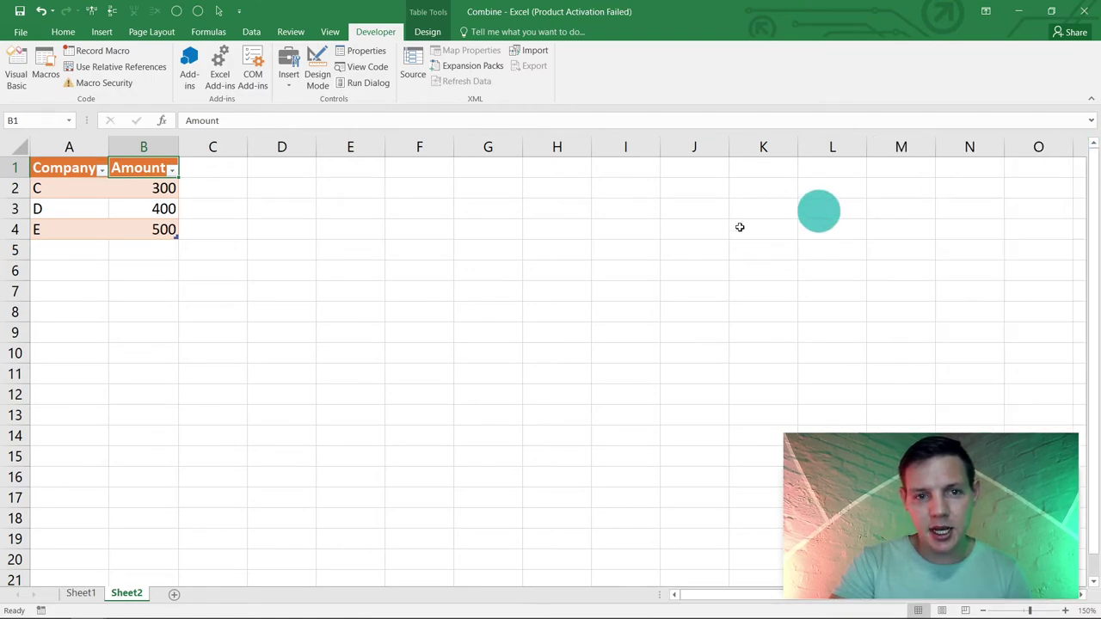
left_click(80, 593)
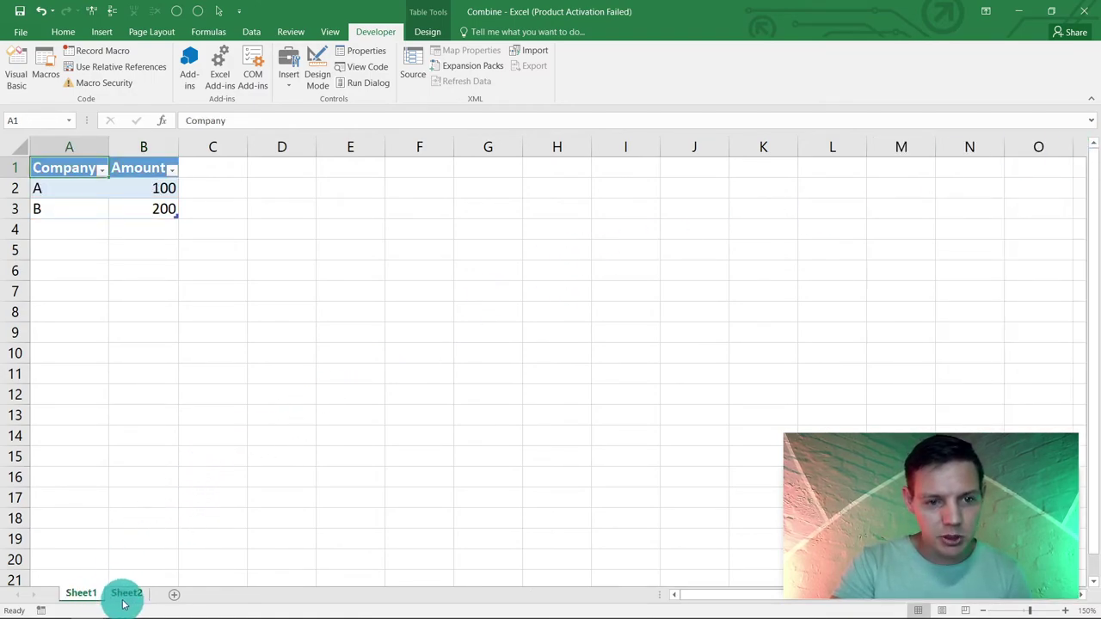
left_click(126, 595)
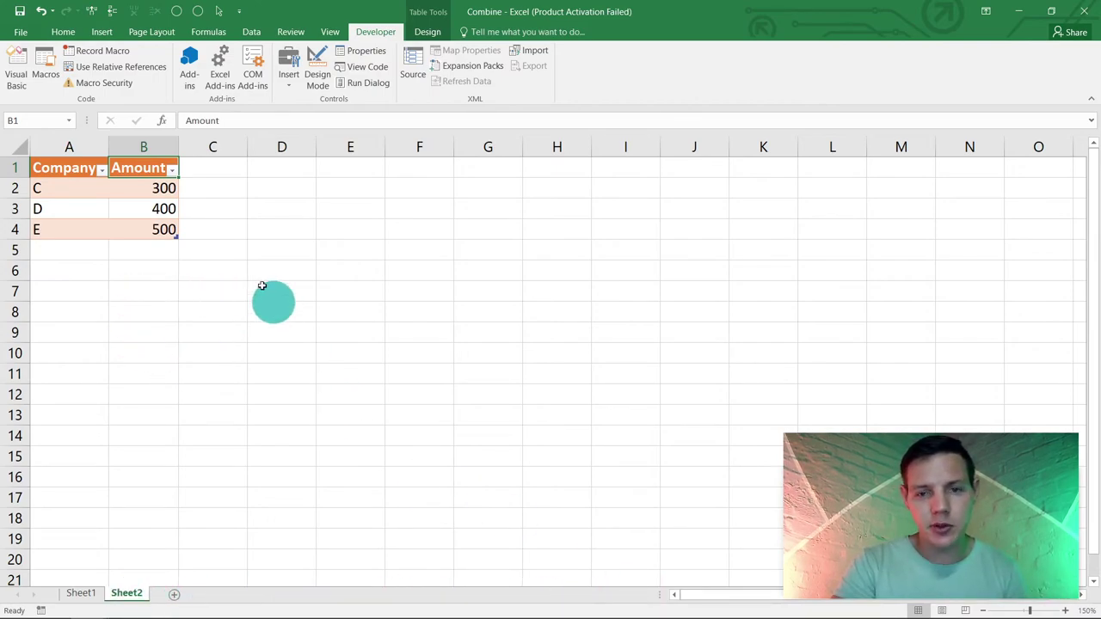
left_click(278, 225)
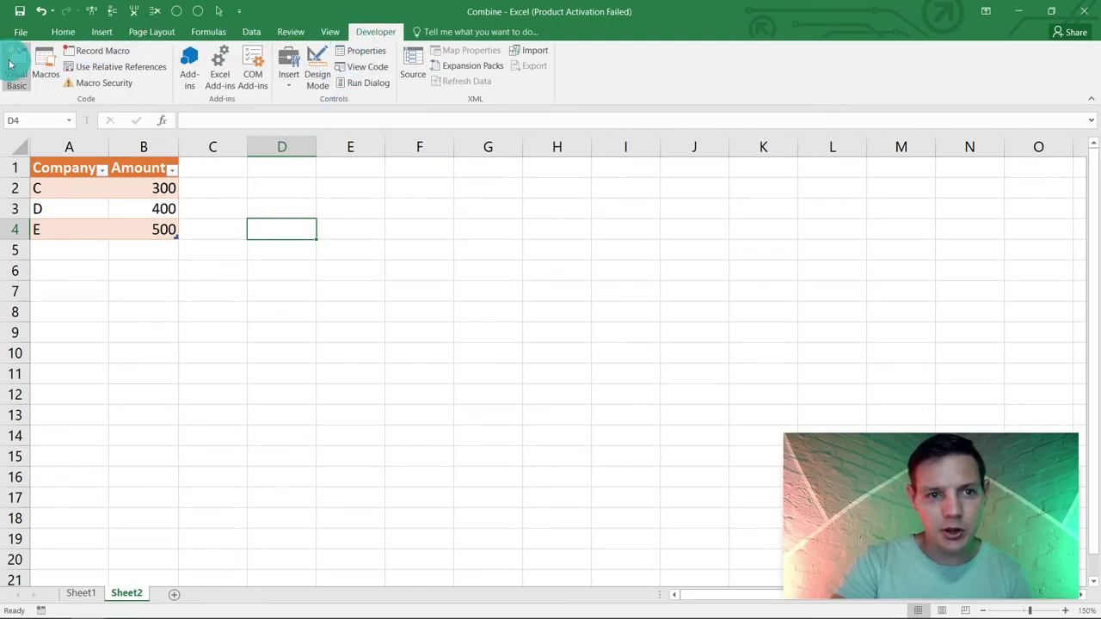
left_click(48, 70)
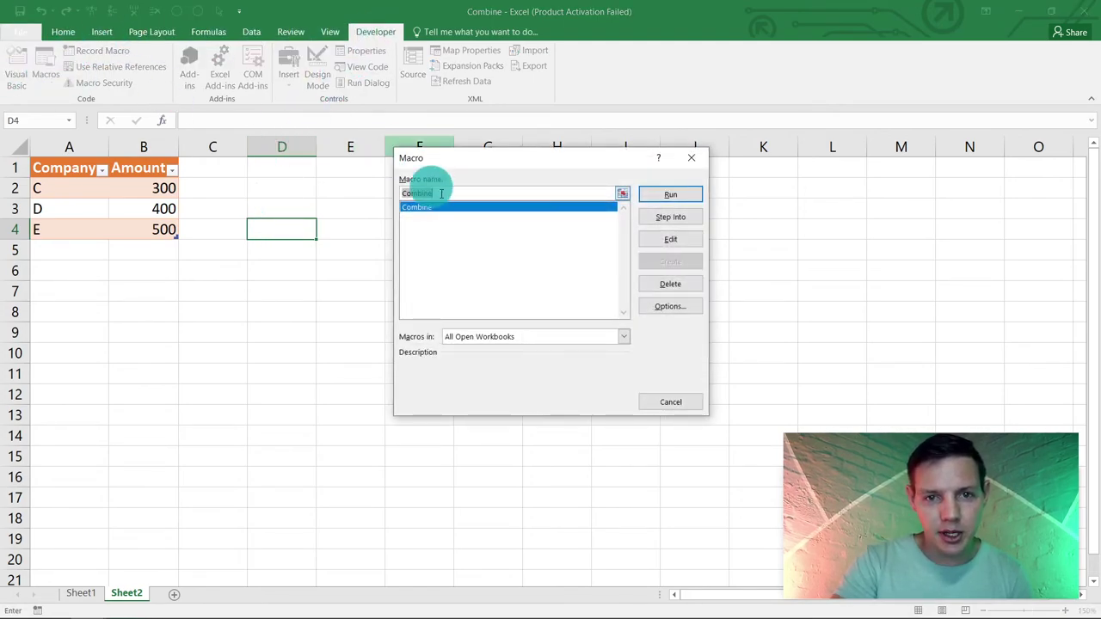
left_click(661, 198)
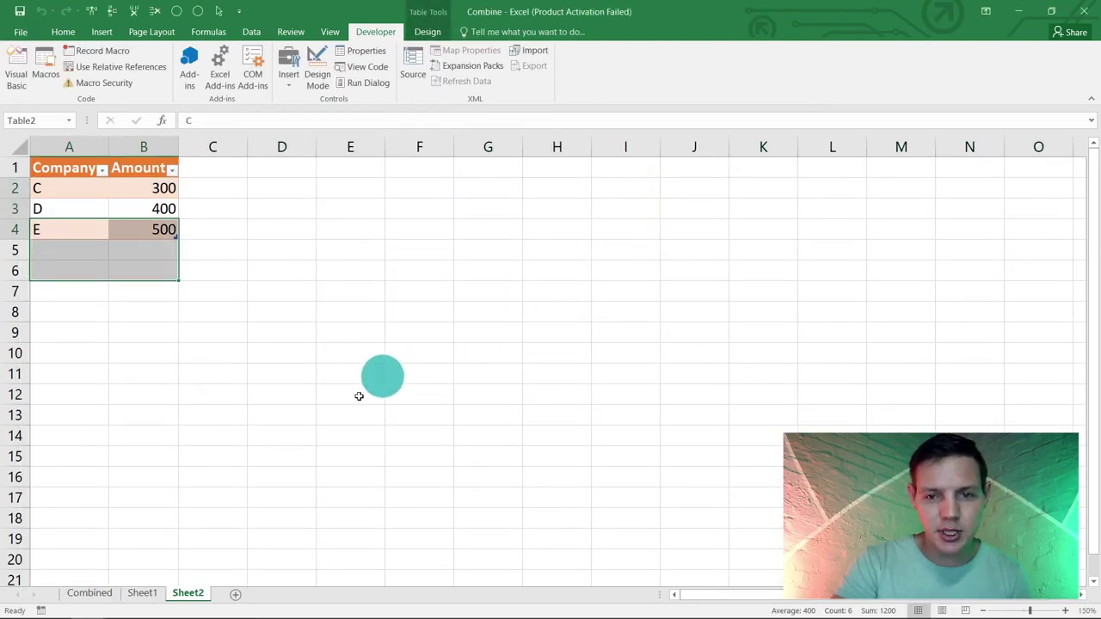
left_click(91, 595)
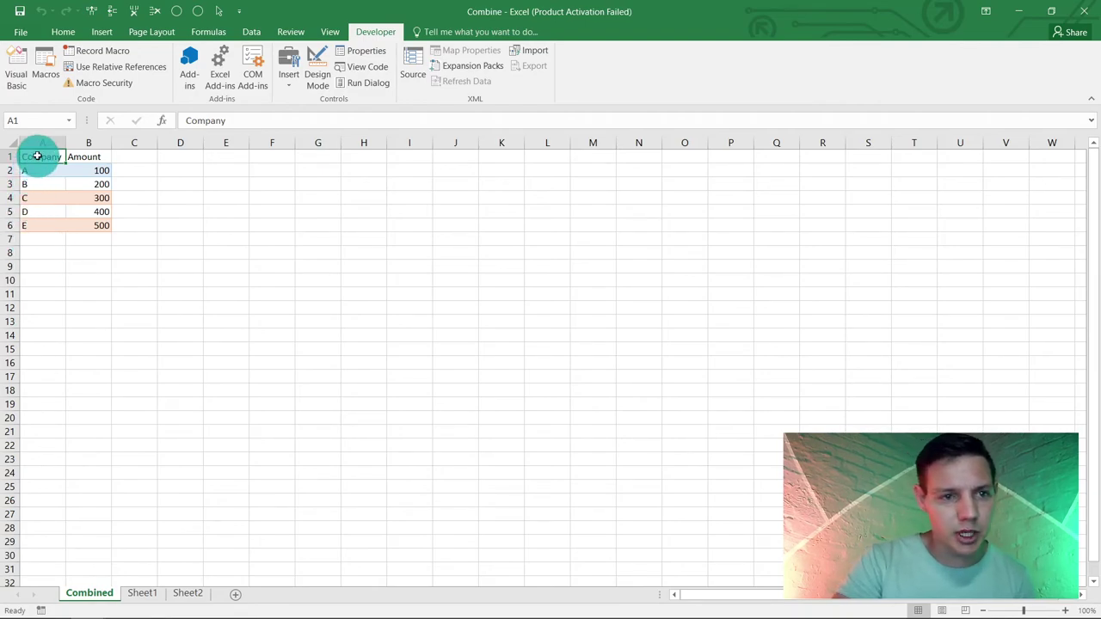
Step: Turn on filter arrows for the Combined data in A1:B6
left_click_drag(38, 156, 78, 223)
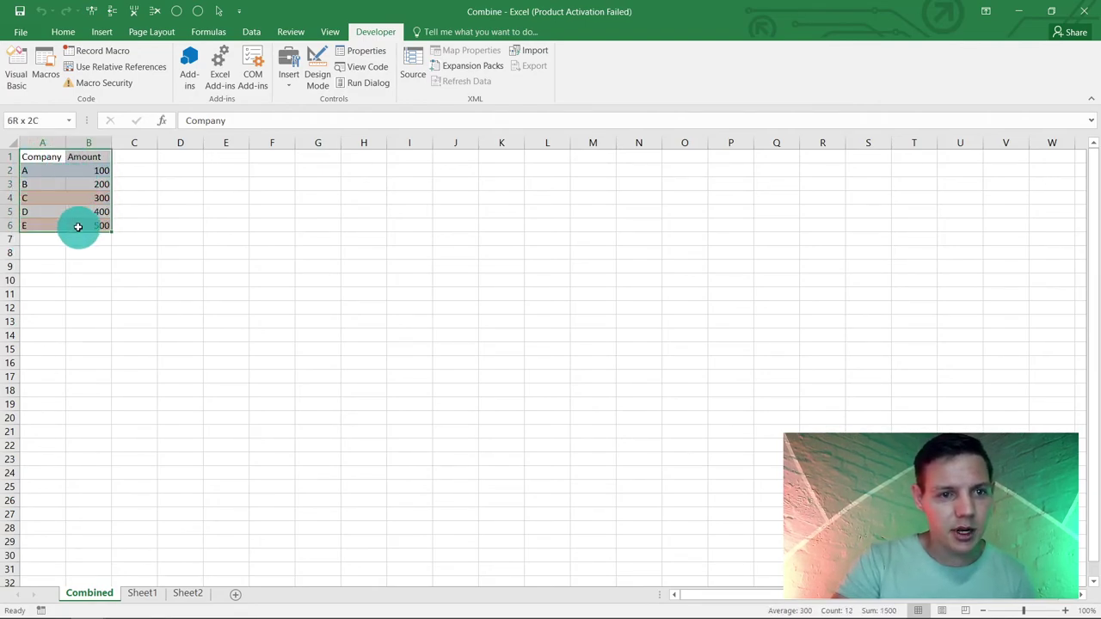
left_click(82, 67)
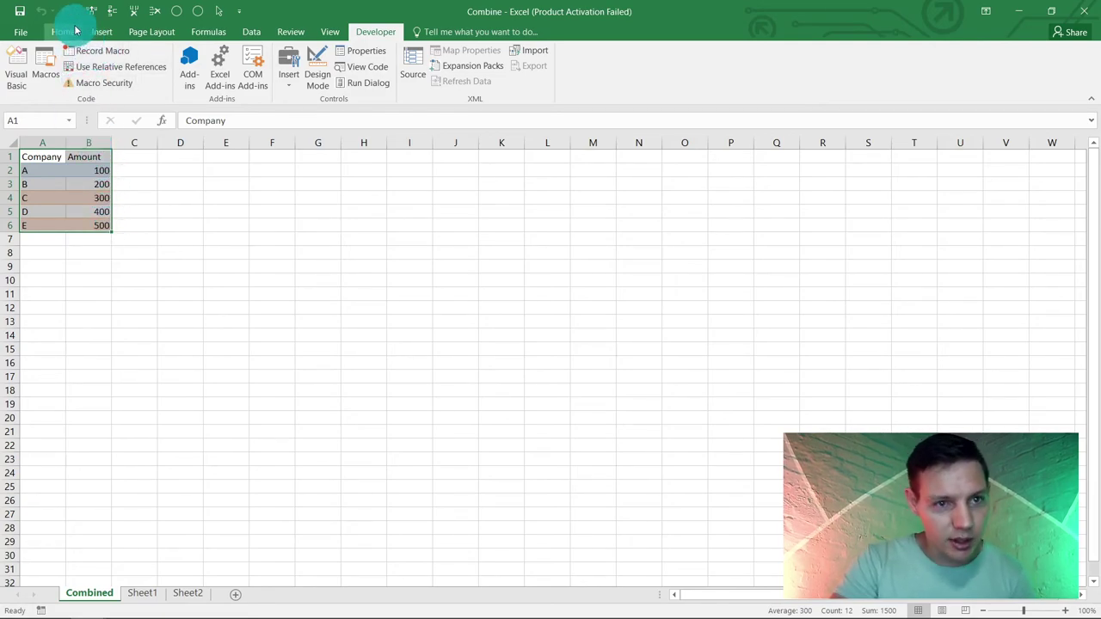
left_click(66, 32)
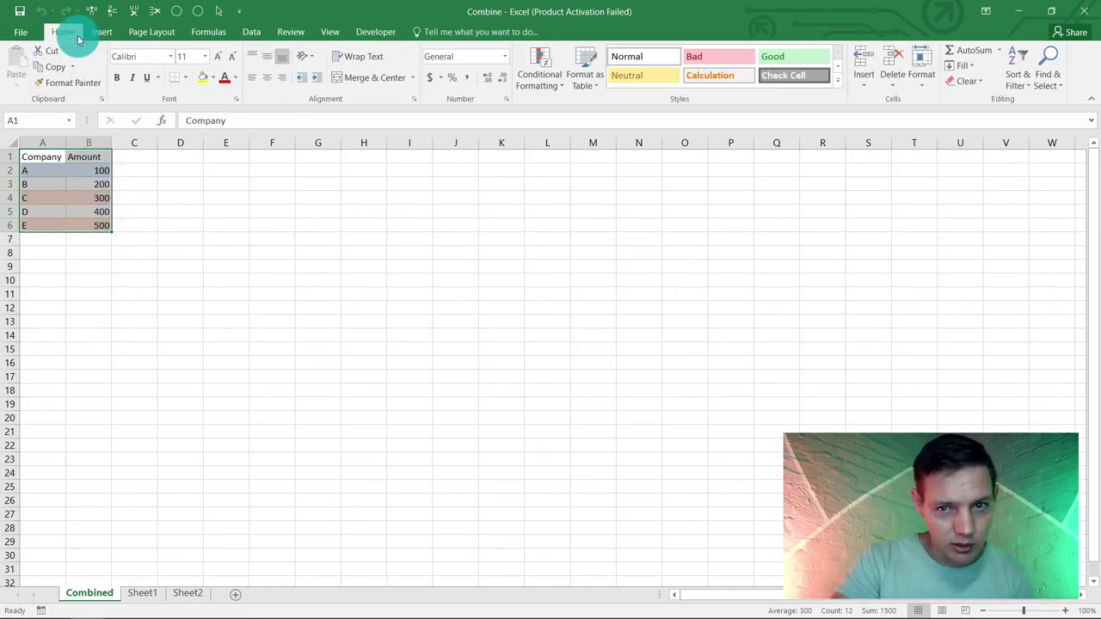
left_click(1021, 78)
left_click(1028, 153)
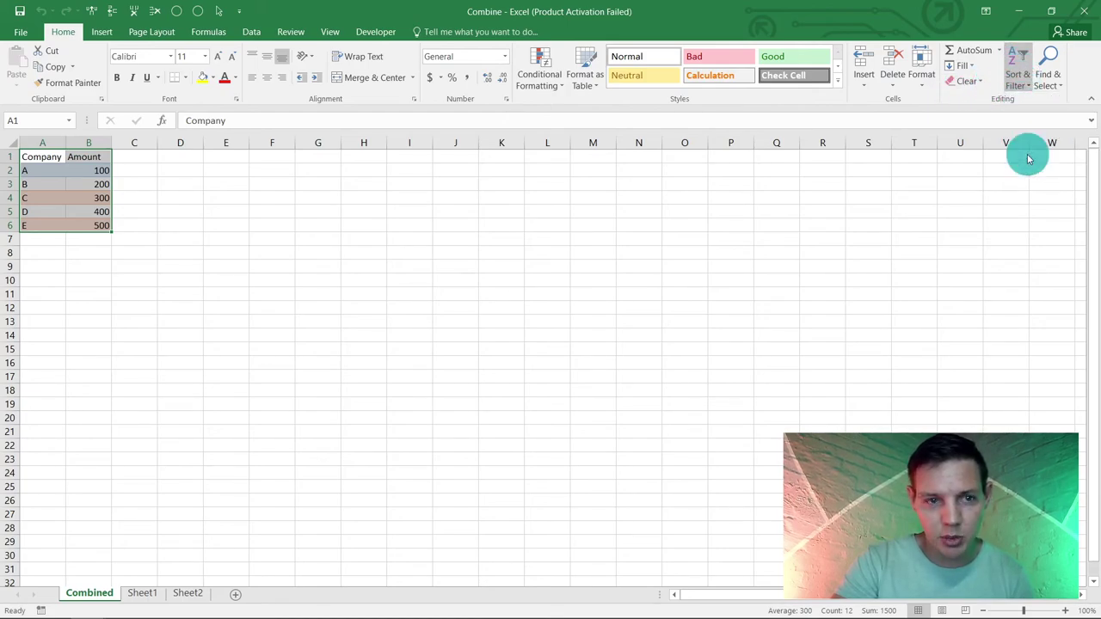
Step: Sort the Company column Z to A, then back to A to Z
left_click(272, 252)
left_click(59, 156)
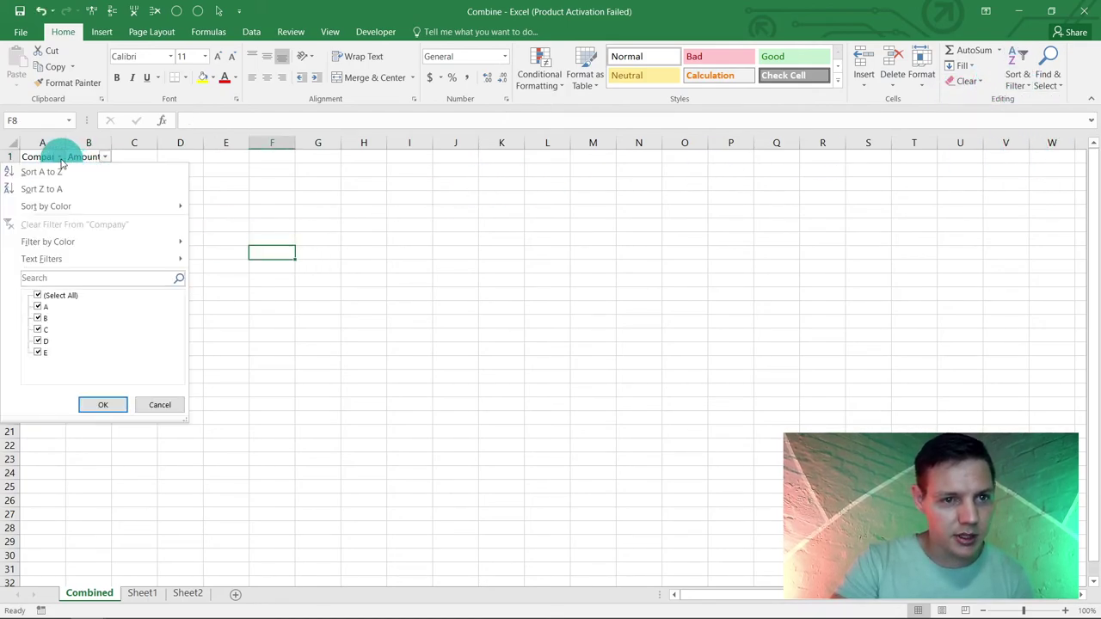
left_click(74, 188)
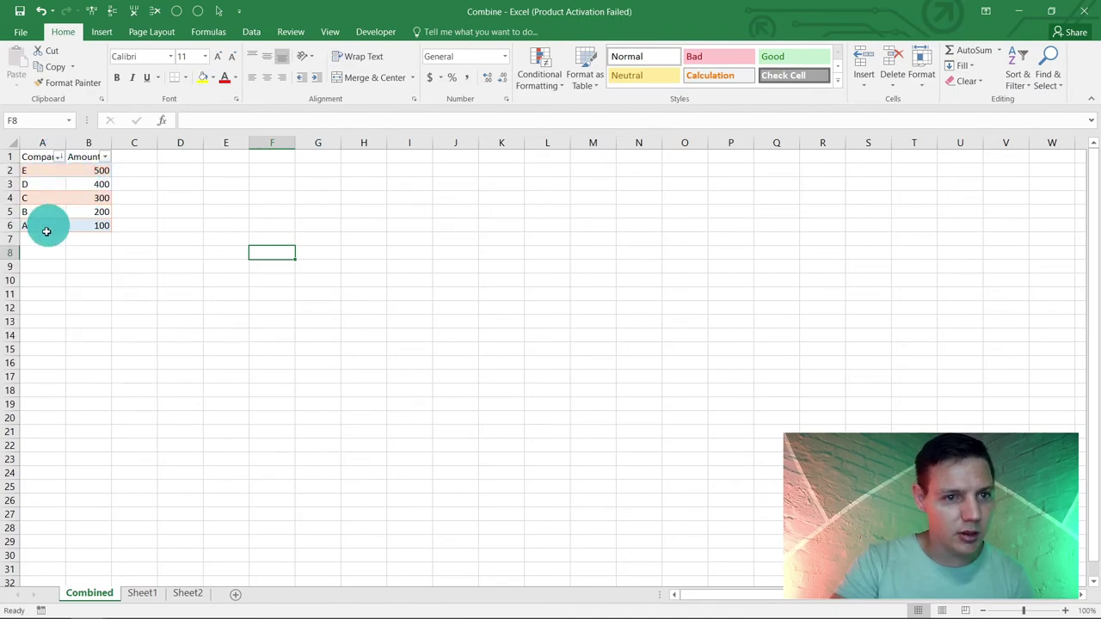
left_click(55, 158)
left_click(53, 165)
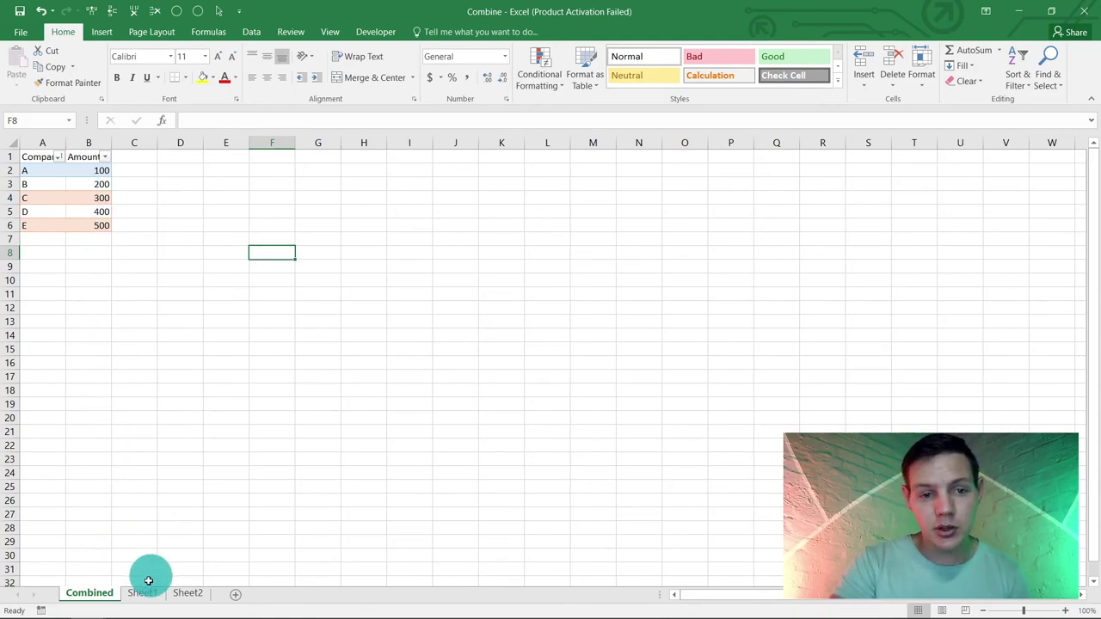
Step: Delete the Combined sheet
right_click(100, 598)
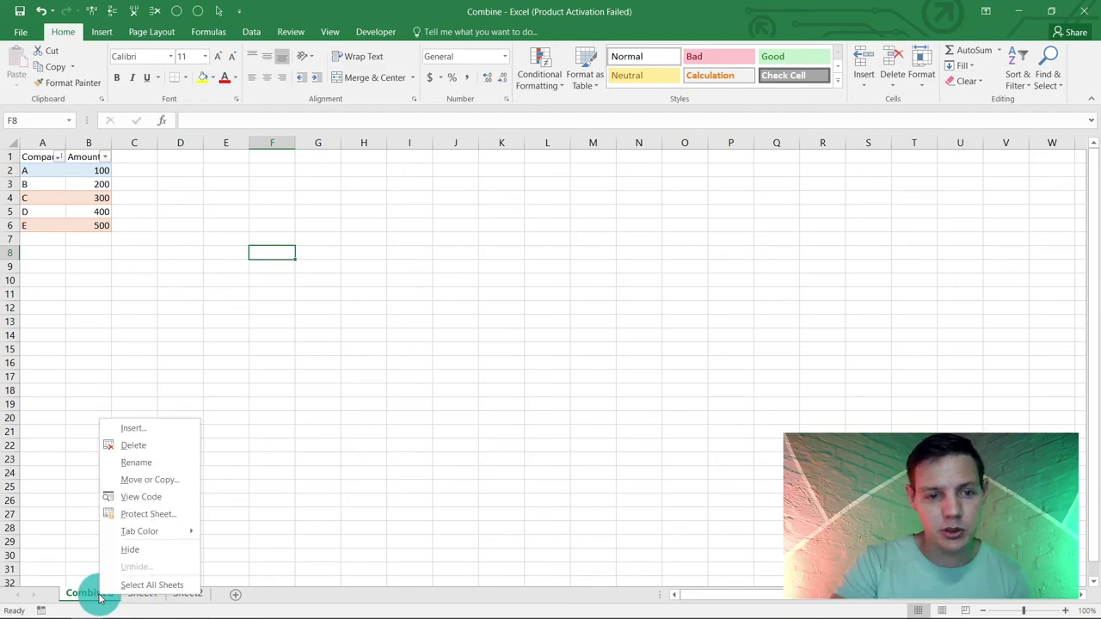
left_click(133, 445)
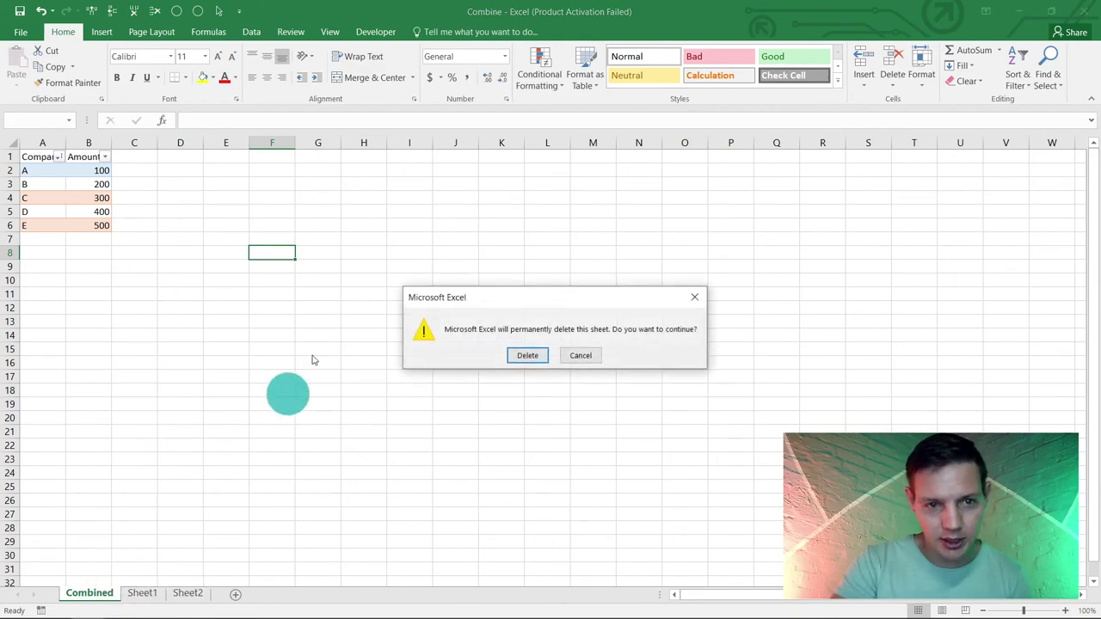
left_click(512, 354)
Step: Add company F with amount 600 in row 4 of Sheet1's table
left_click(158, 393)
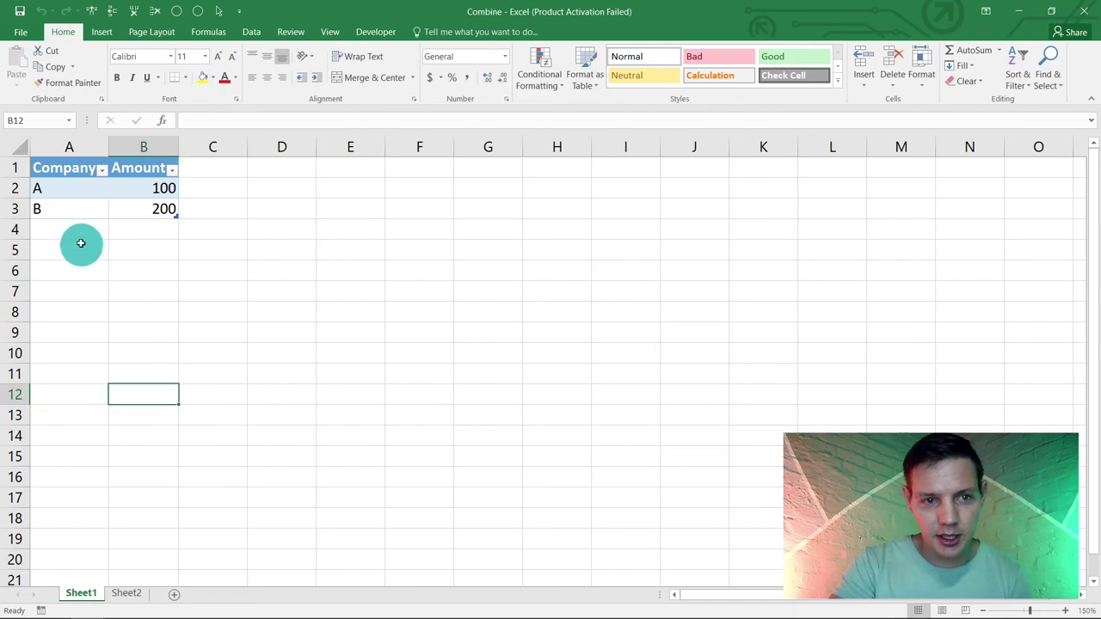
left_click(76, 229)
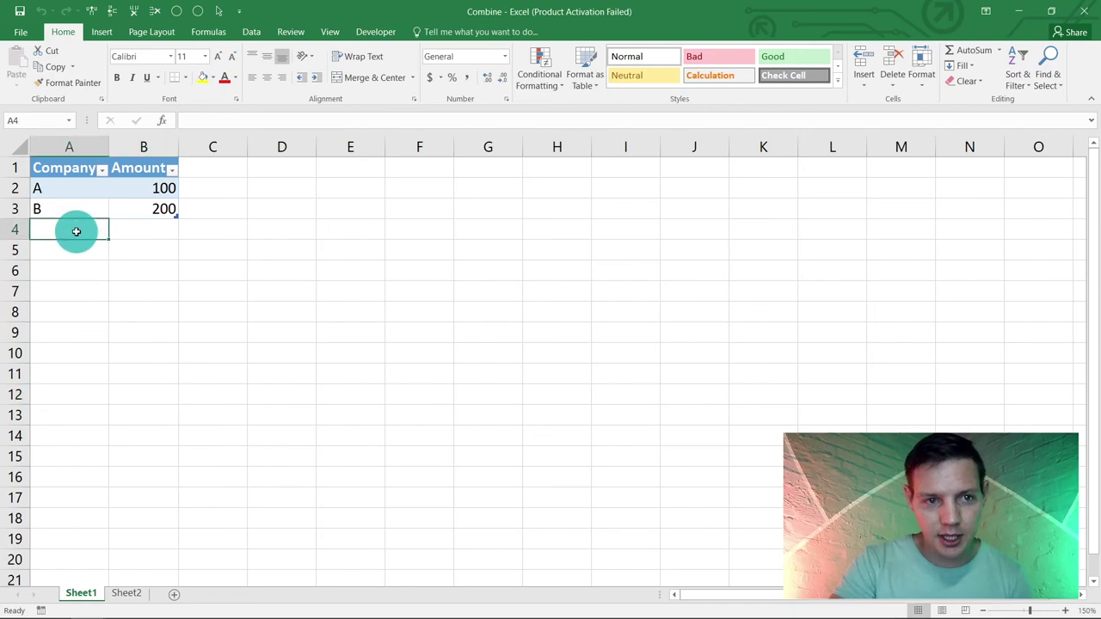
type("F")
left_click(135, 232)
type("600")
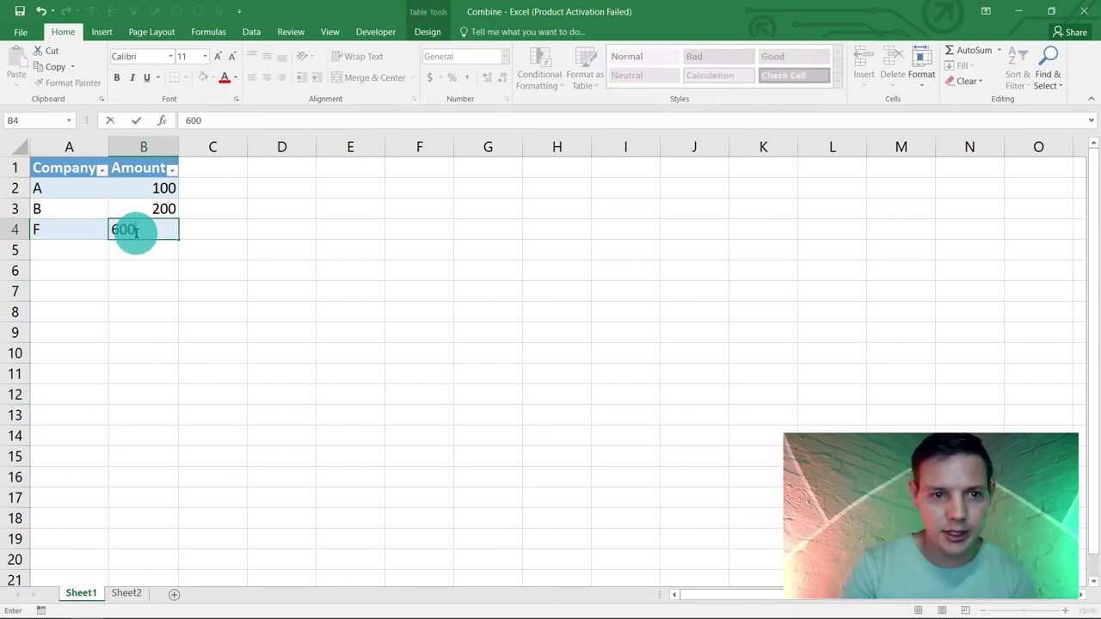
key("Tab")
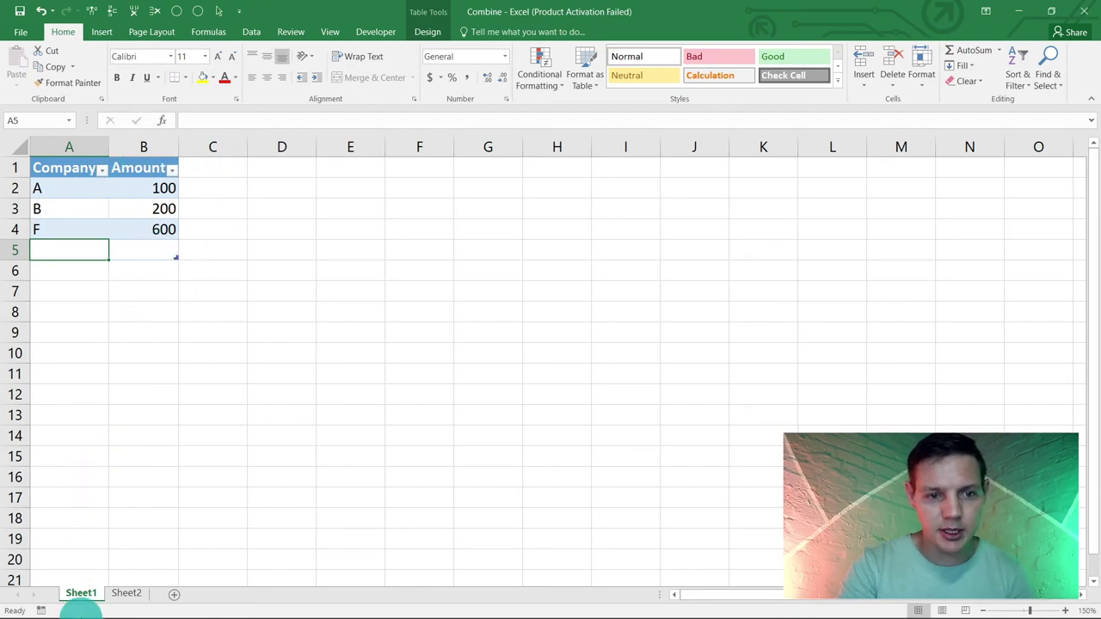
Step: Rerun the Combine macro and view the rebuilt six-row Combined sheet
left_click(362, 35)
left_click(109, 55)
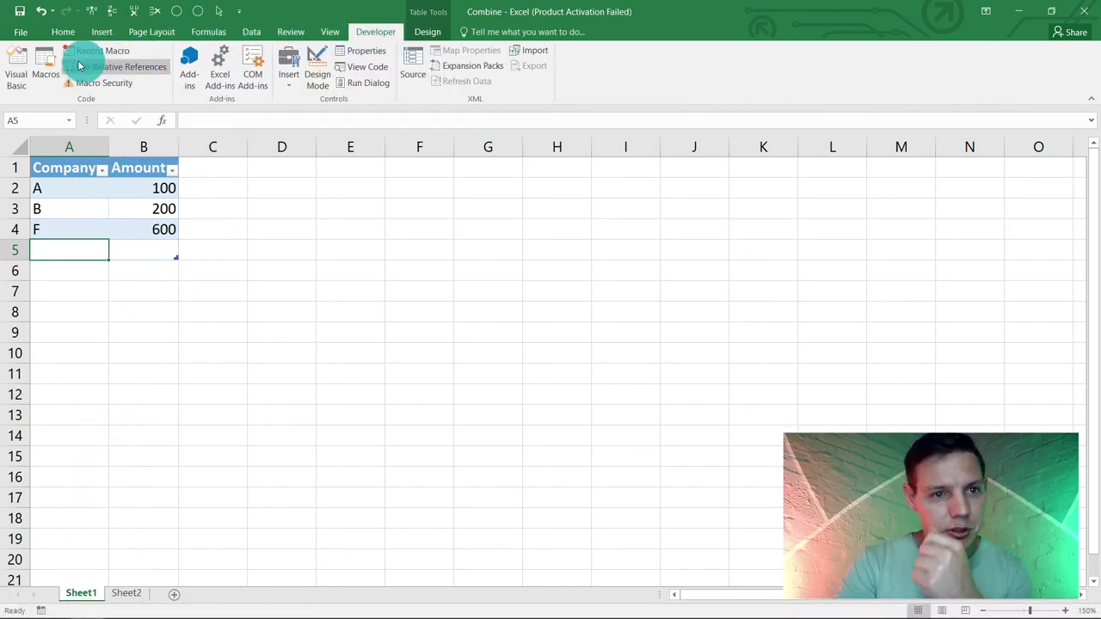
left_click(47, 65)
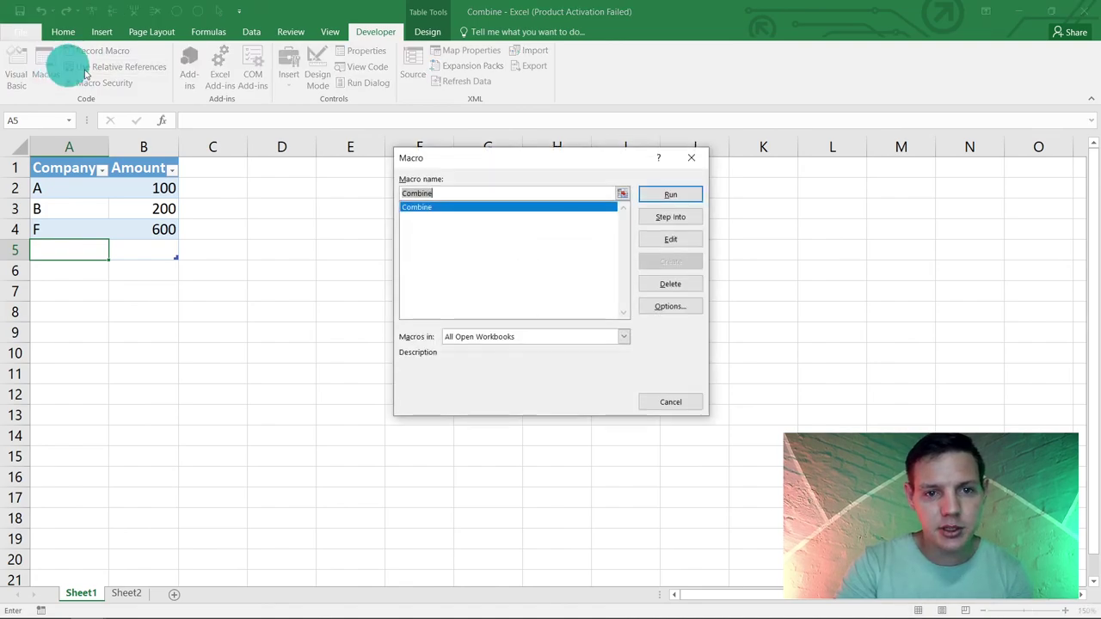
left_click(670, 195)
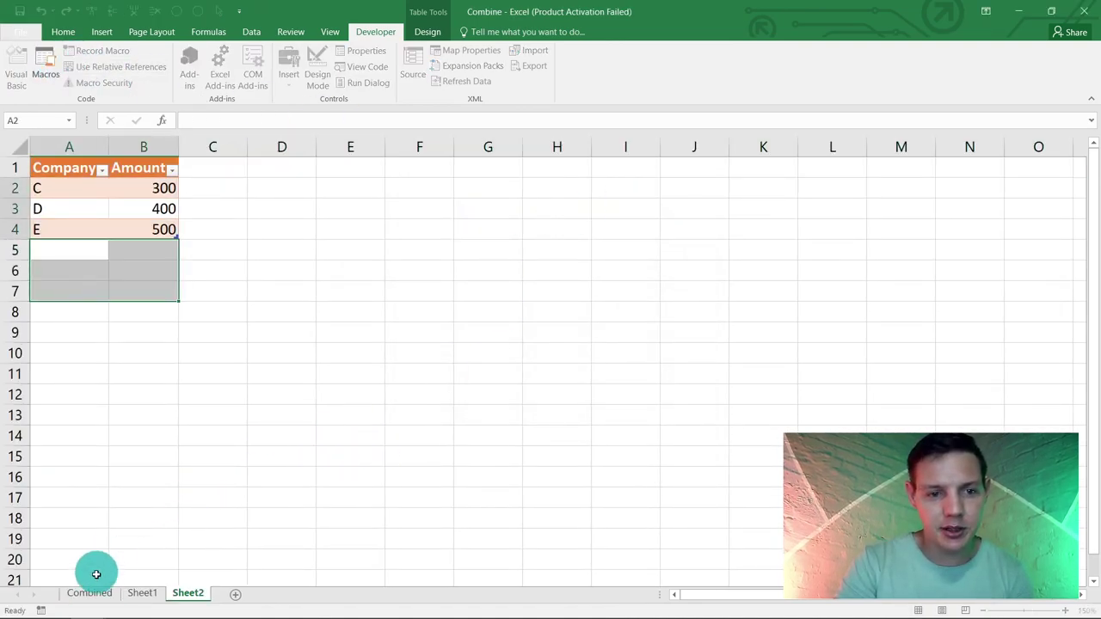
left_click(89, 593)
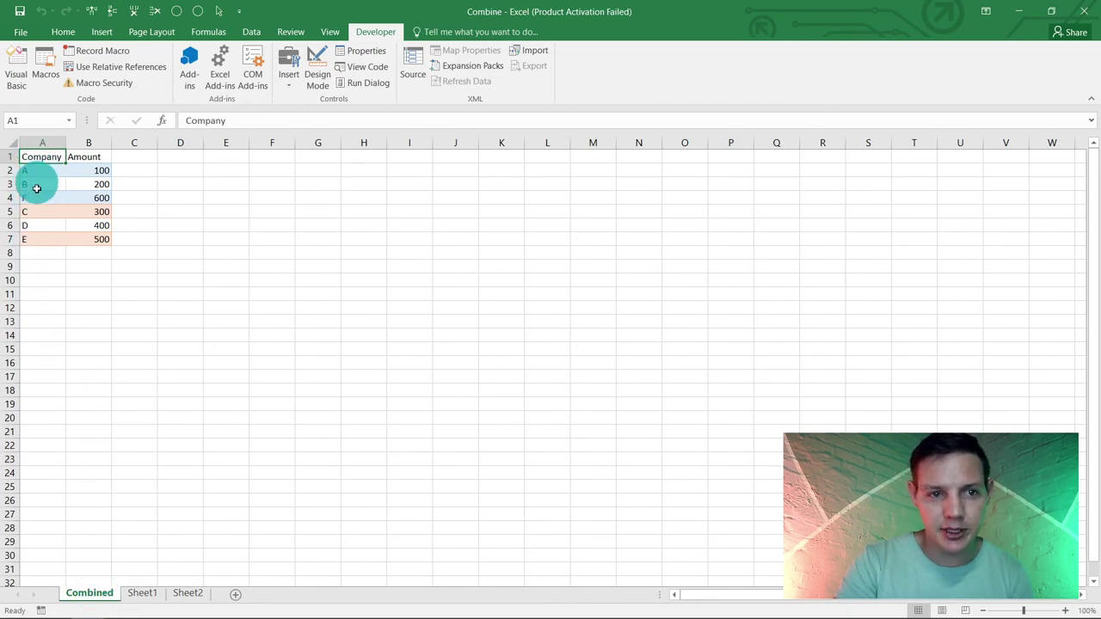